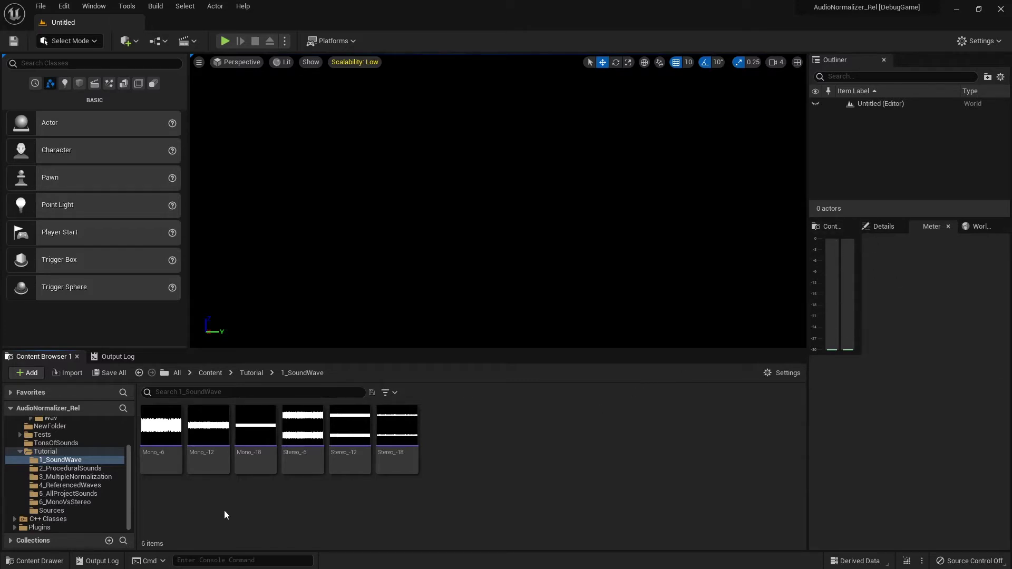
- Play each of the six mono and stereo sound waves in turn to compare their levels on the meter
left_click(160, 428)
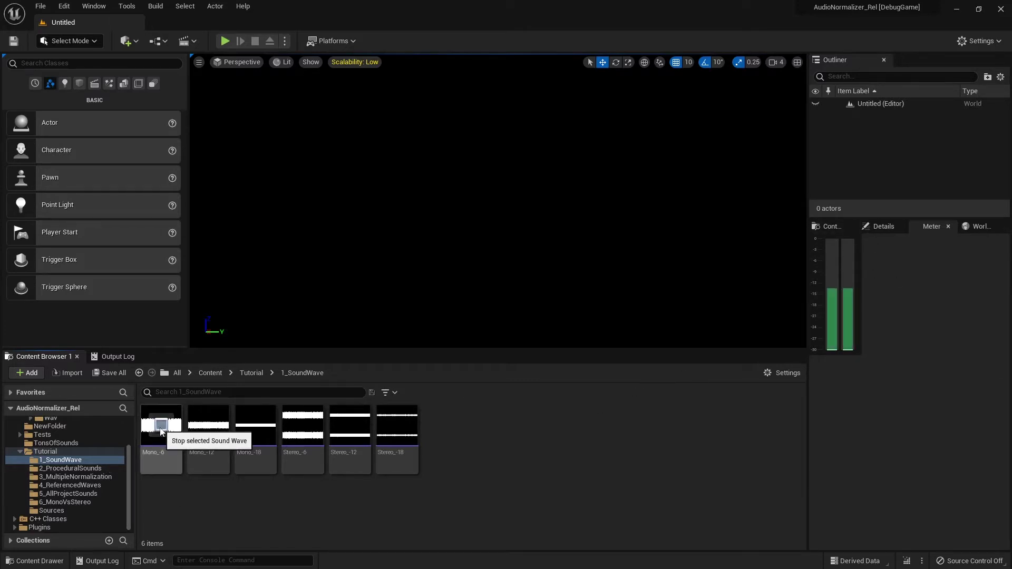
left_click(208, 428)
left_click(256, 425)
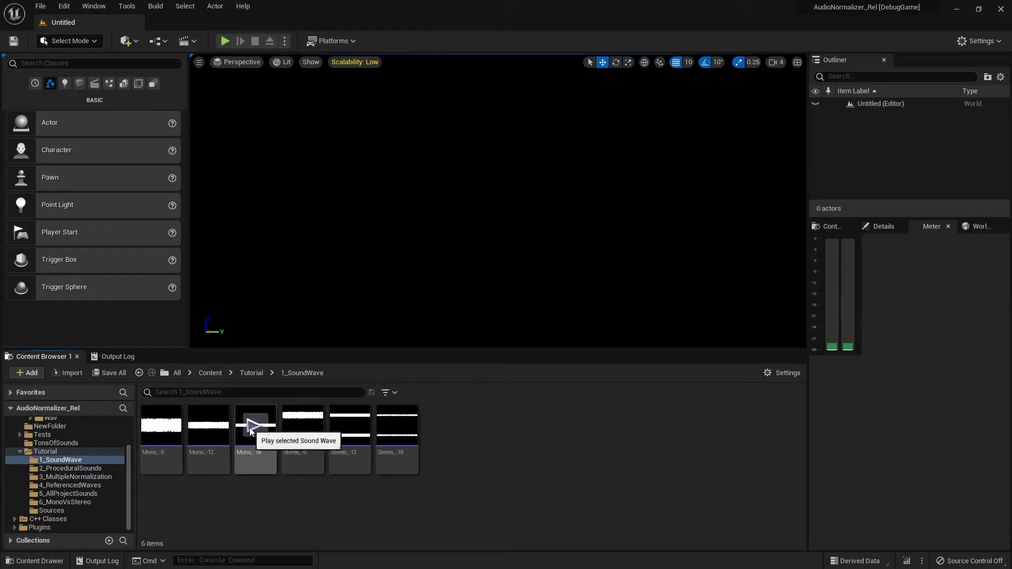
left_click(303, 426)
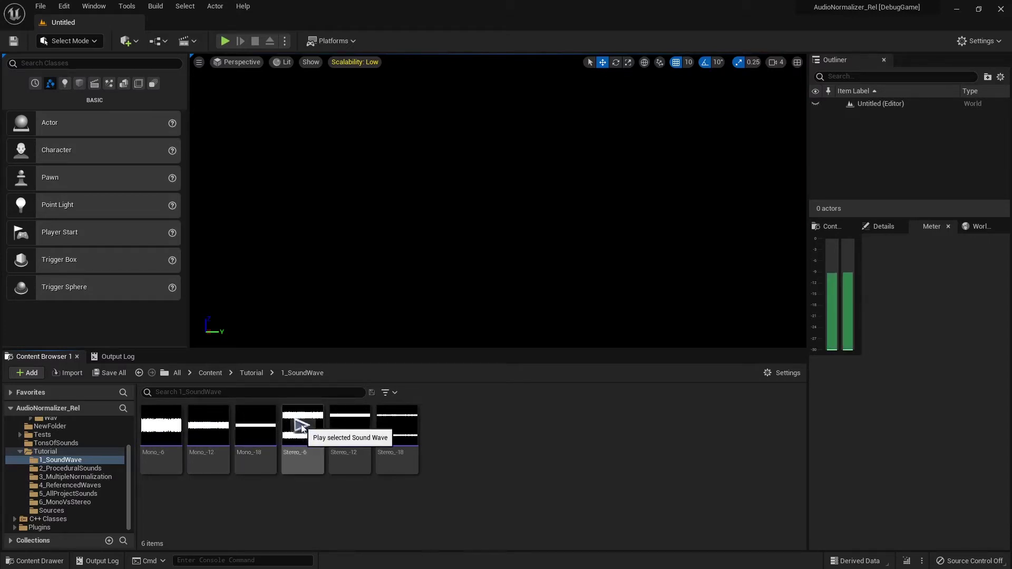
left_click(350, 426)
left_click(396, 427)
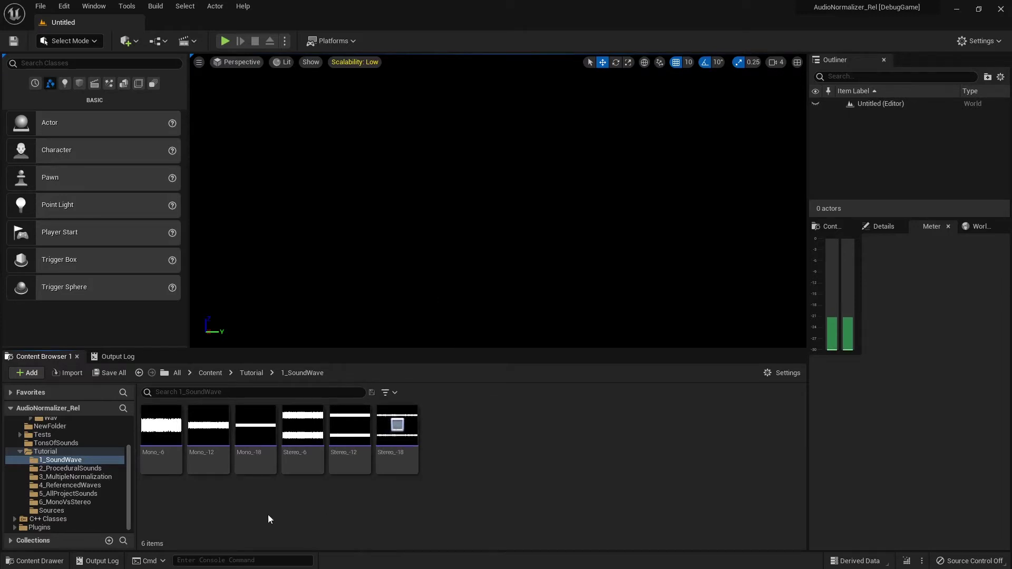
- Open the Normalize Audio dialog for all six sound waves, from Mono_-6 to Stereo_-18, and reposition it
left_click(162, 468)
left_click(411, 460, "shift")
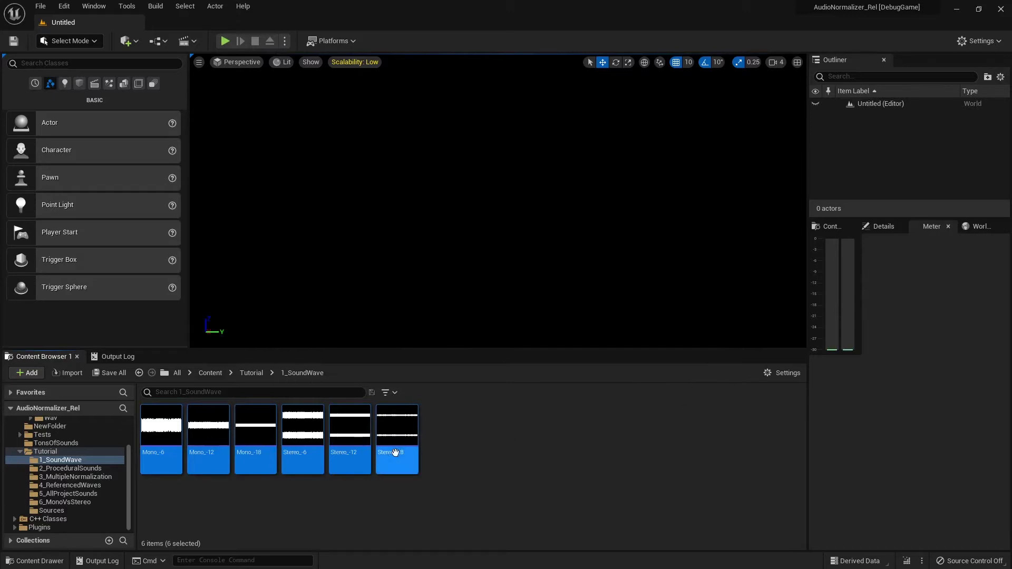
right_click(399, 454)
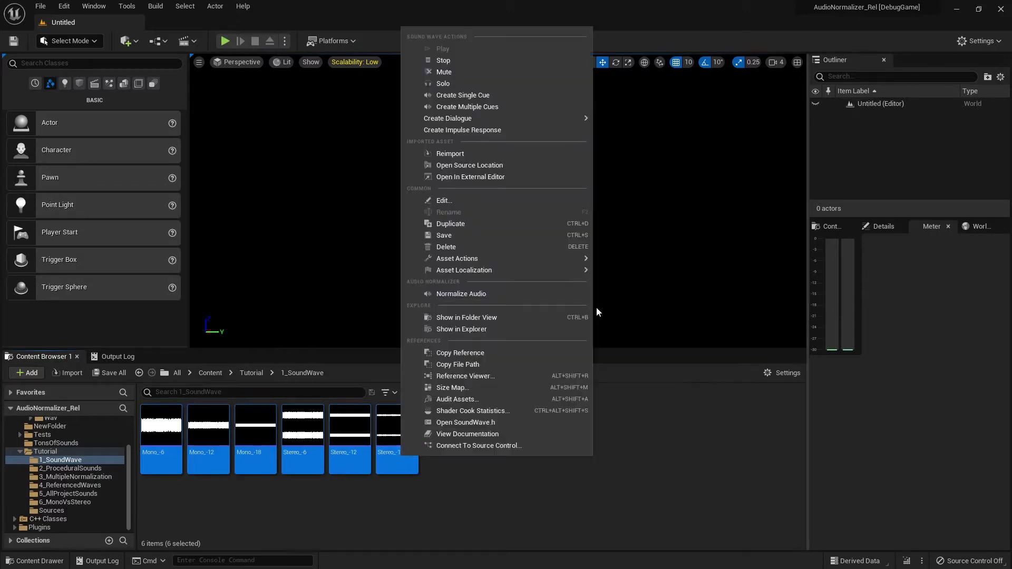
left_click(471, 296)
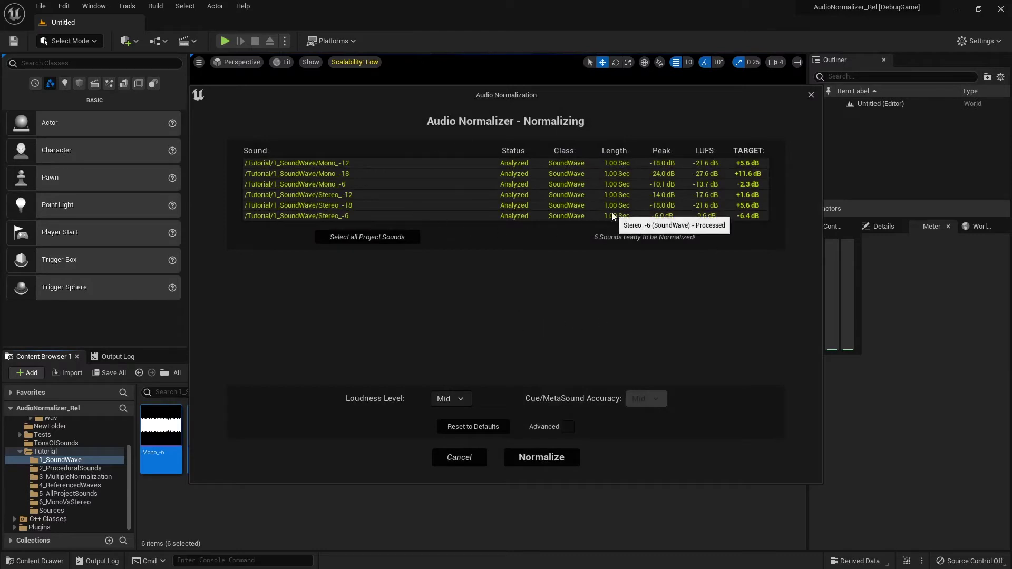
left_click_drag(657, 93, 614, 78)
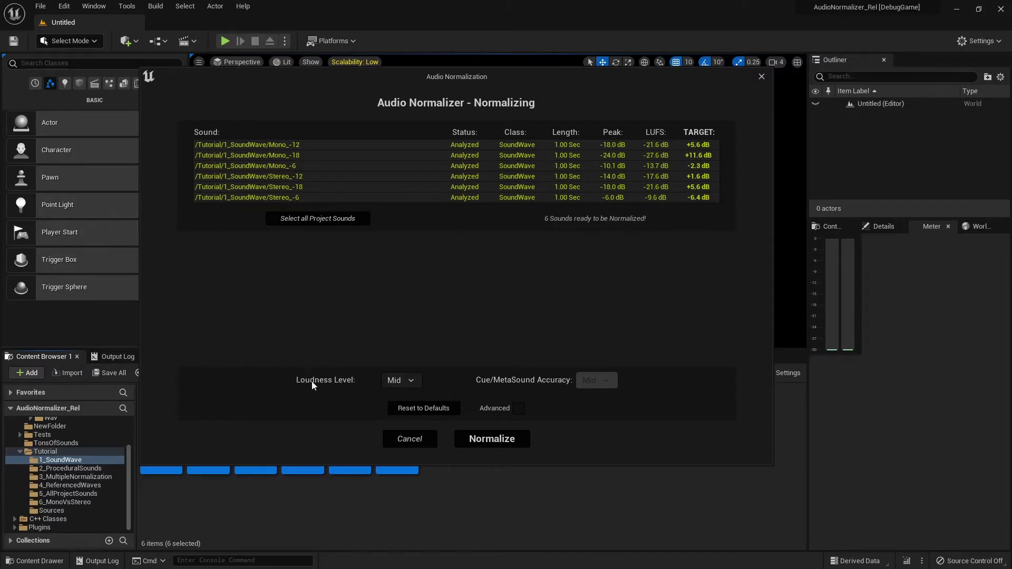
- Try the Low, Mid and High loudness levels, return to Mid, and view the advanced target settings
left_click(405, 381)
left_click(402, 394)
left_click(400, 381)
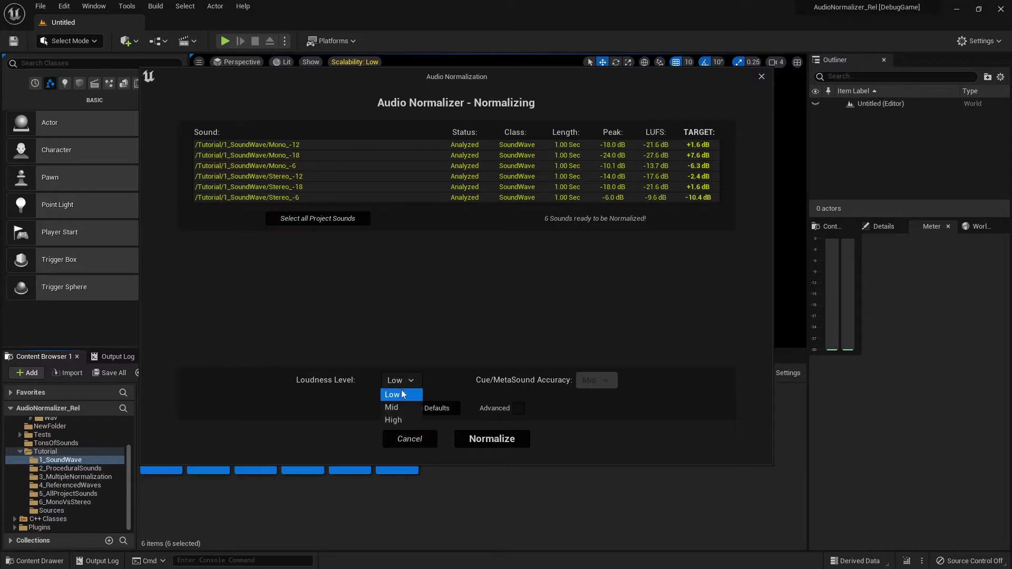
left_click(402, 408)
left_click(401, 383)
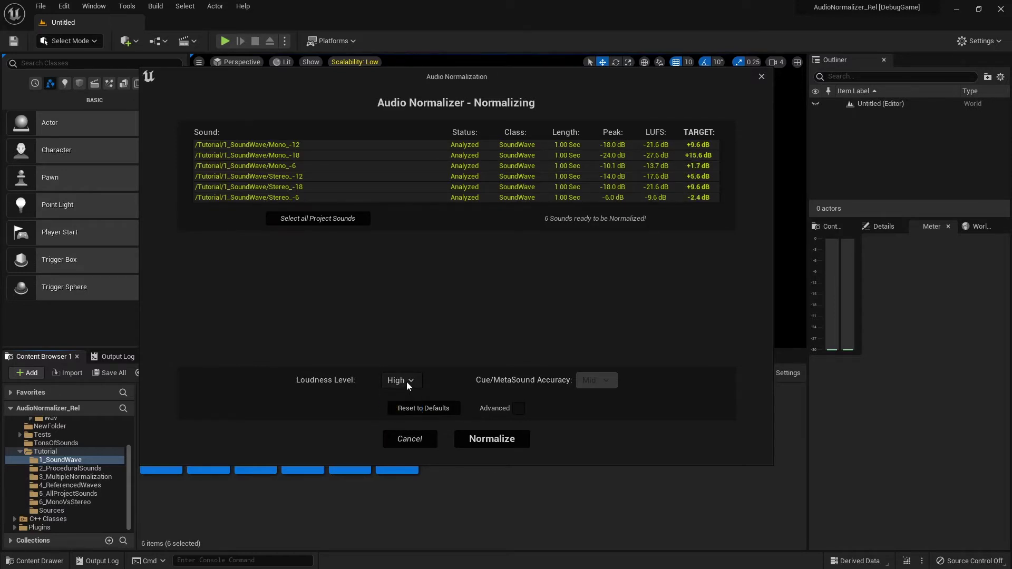
left_click(407, 383)
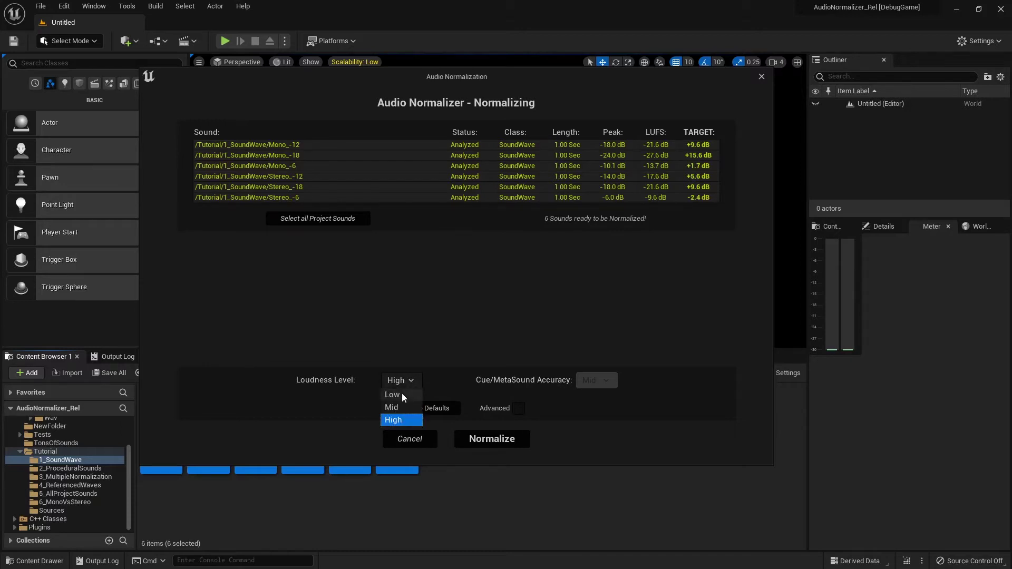
left_click(518, 409)
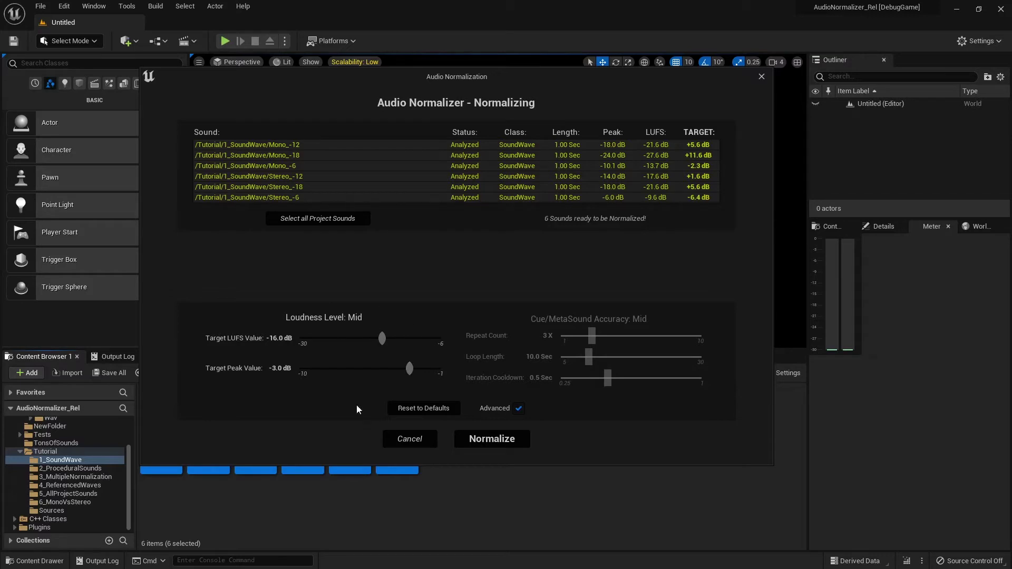
left_click(519, 409)
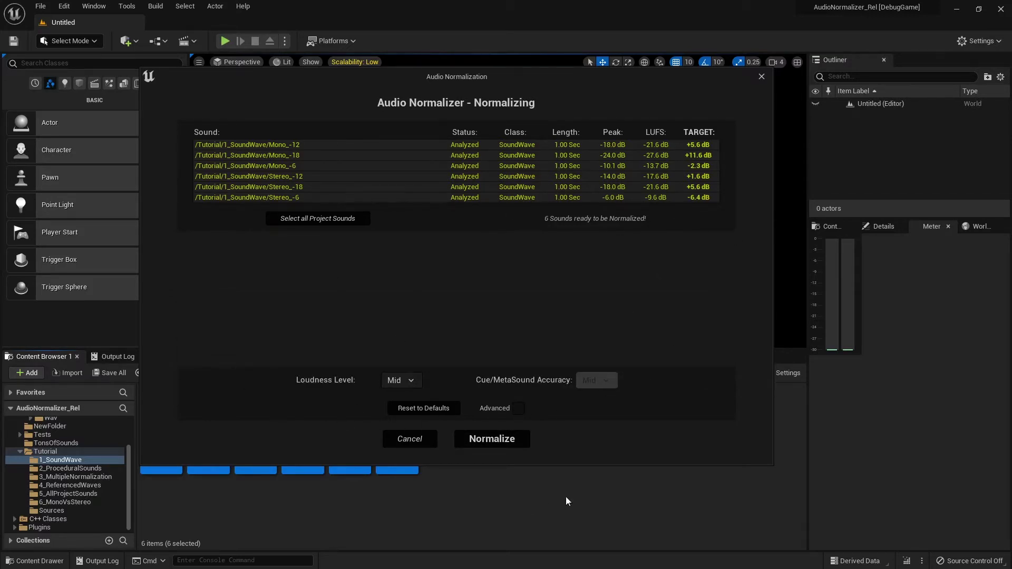
- Normalize the six sound waves at the Mid loudness level, close the results and clear the selection
left_click(485, 442)
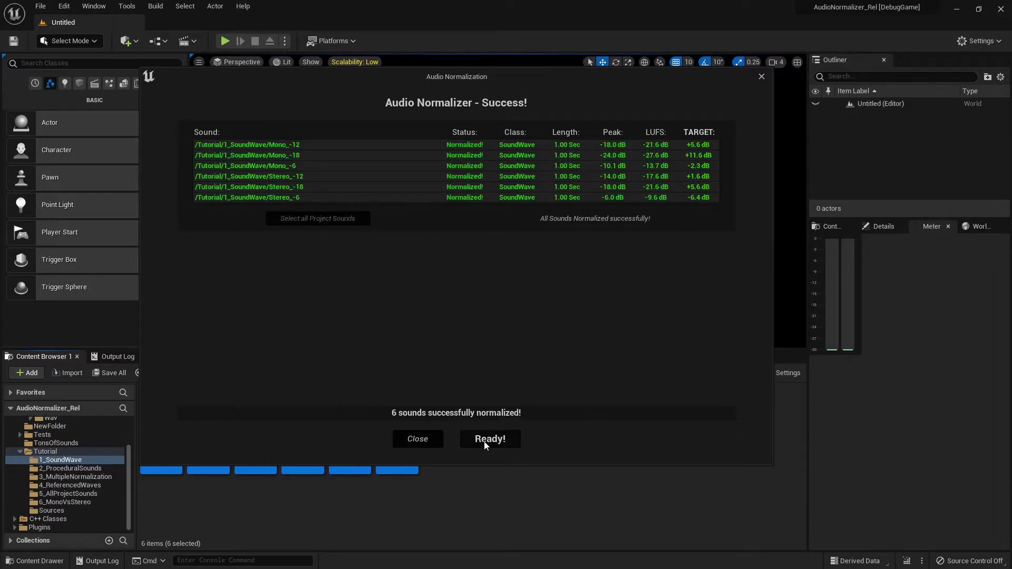
left_click(485, 444)
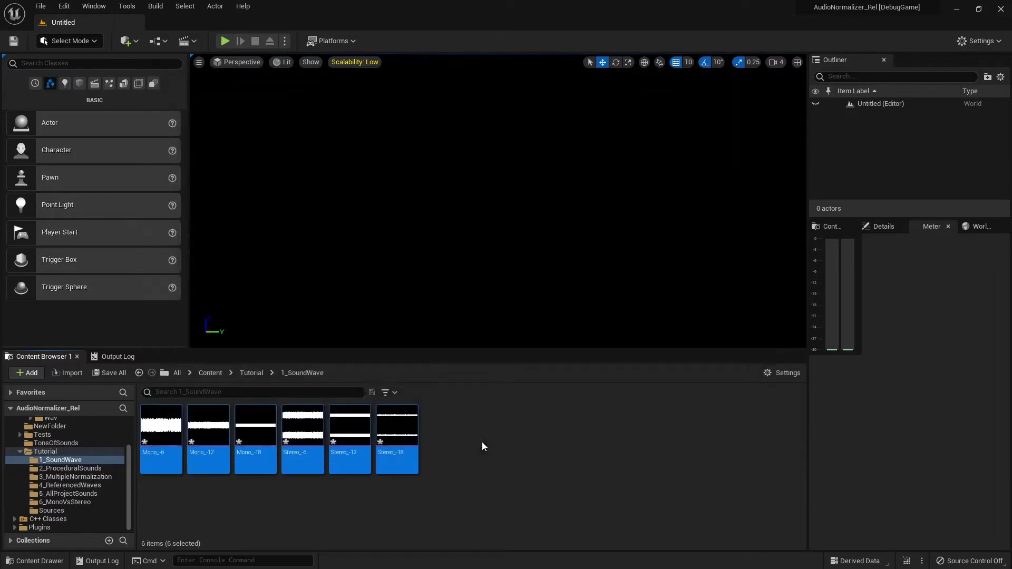
left_click(193, 482)
- Play all six normalized sound waves from Mono_-6 to Stereo_-18 to compare their levels on the meter
left_click(160, 426)
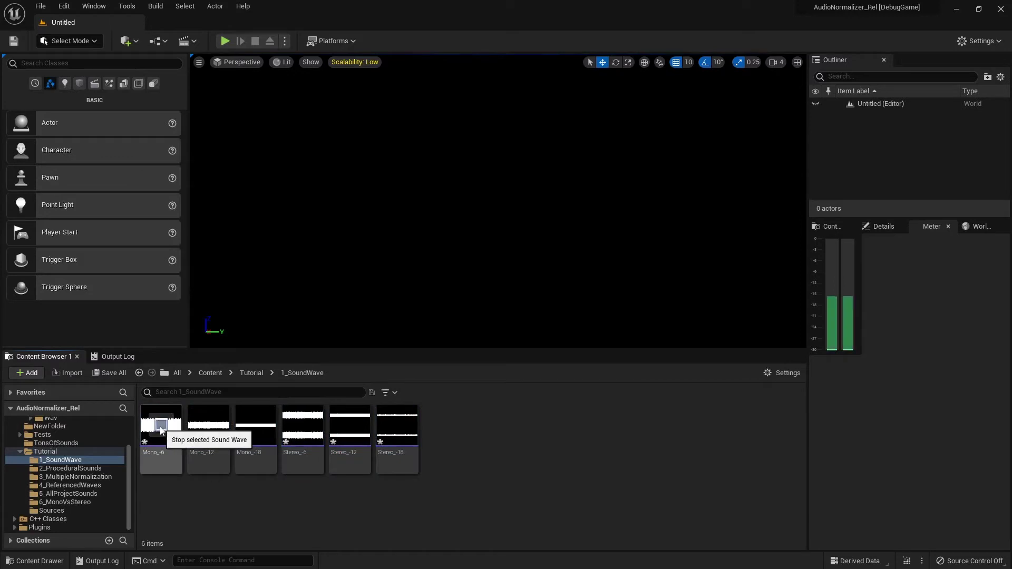
left_click(208, 425)
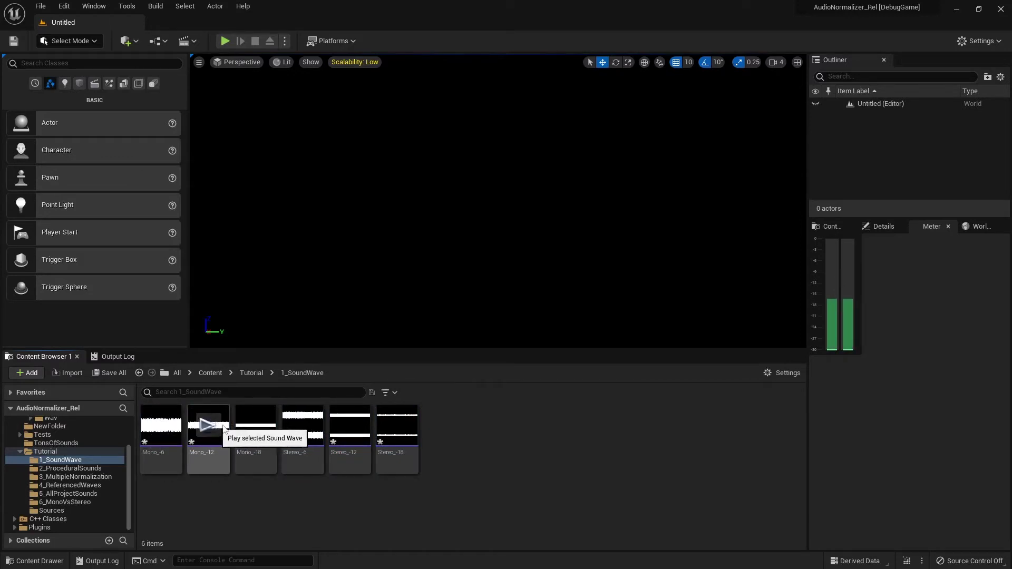
left_click(256, 425)
left_click(302, 425)
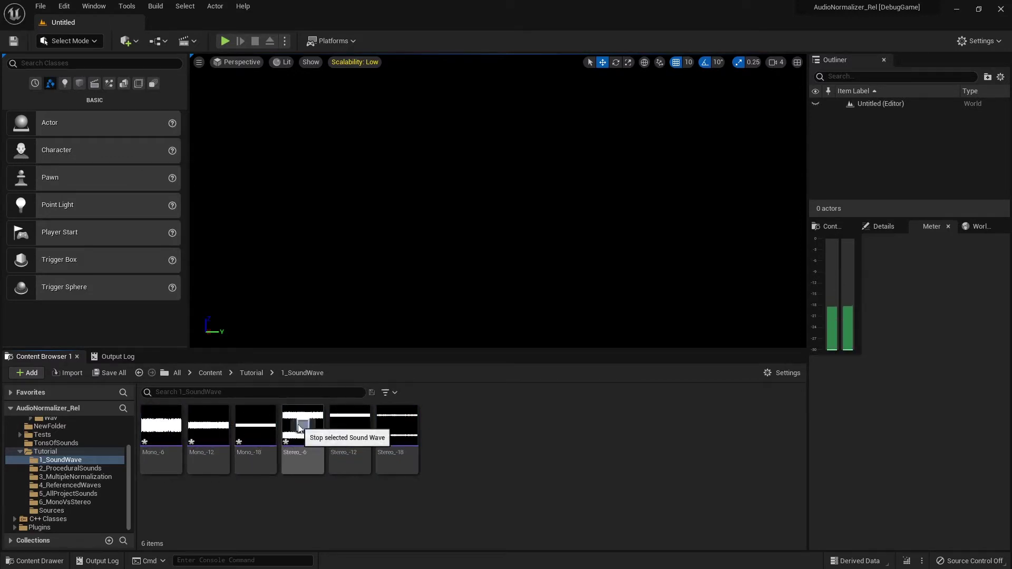
left_click(350, 425)
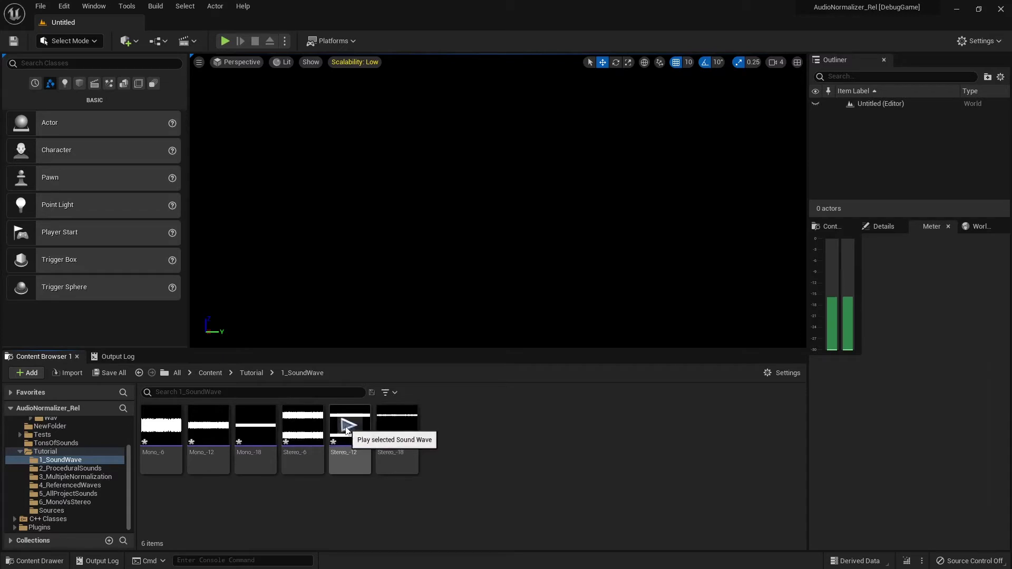
left_click(394, 426)
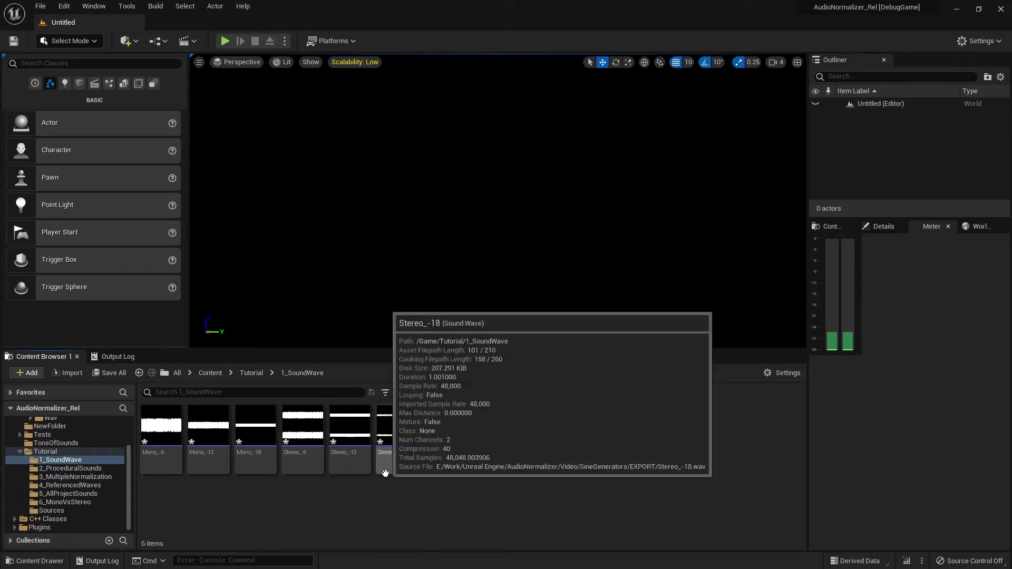
- Reload all six sound waves in the 1_SoundWave folder to discard their unsaved normalization
left_click(158, 453)
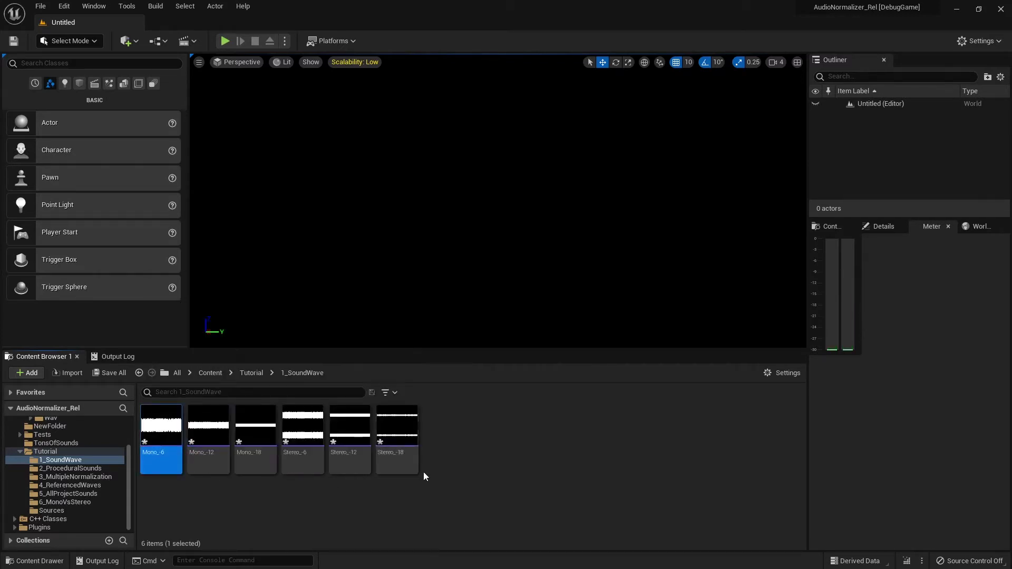
left_click(408, 456, "shift")
right_click(393, 458)
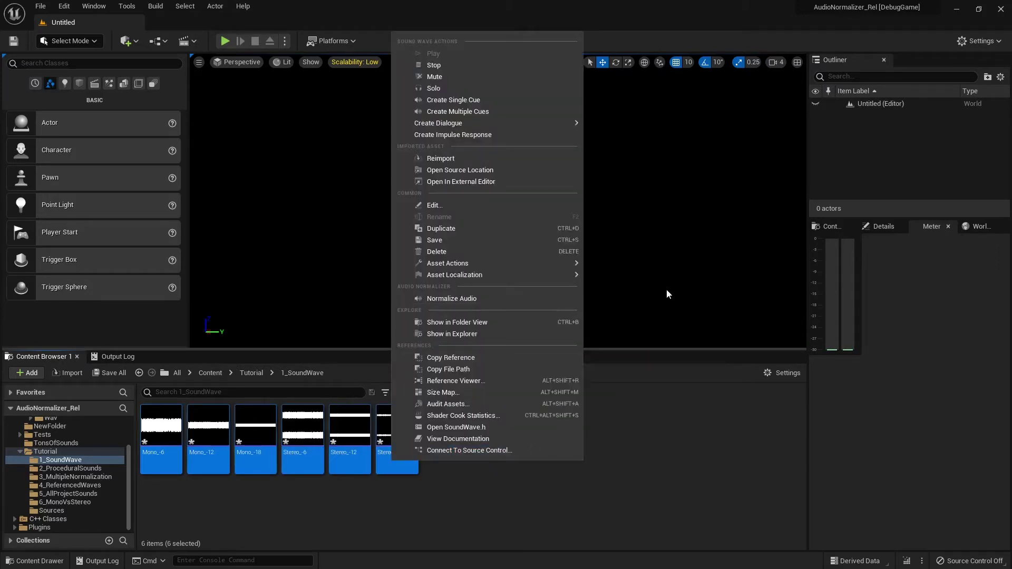
mouse_move(521, 260)
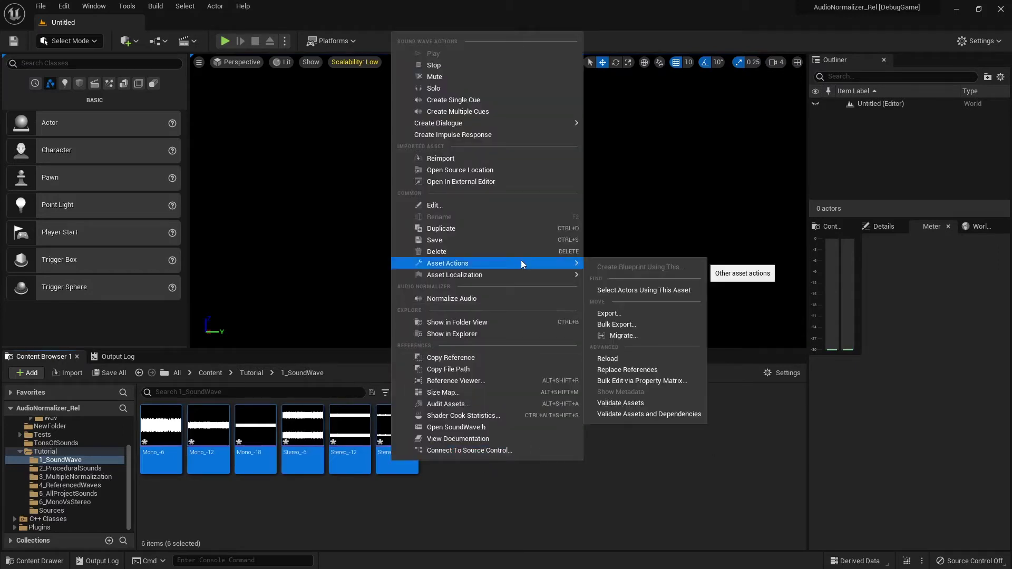
left_click(646, 357)
left_click(585, 334)
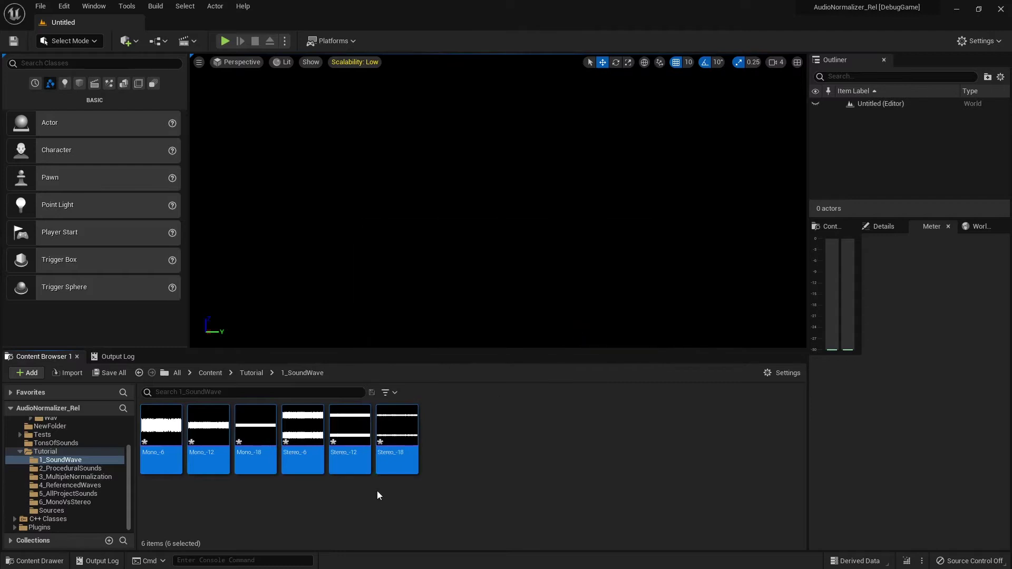
- Play the three reloaded mono sound waves to check their levels on the meter
left_click(161, 425)
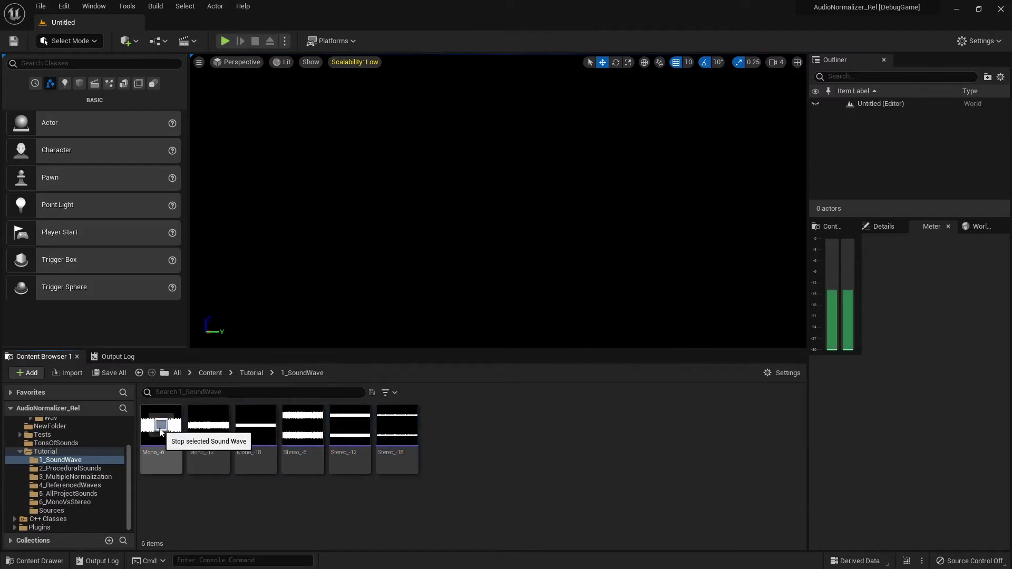
left_click(207, 427)
left_click(255, 426)
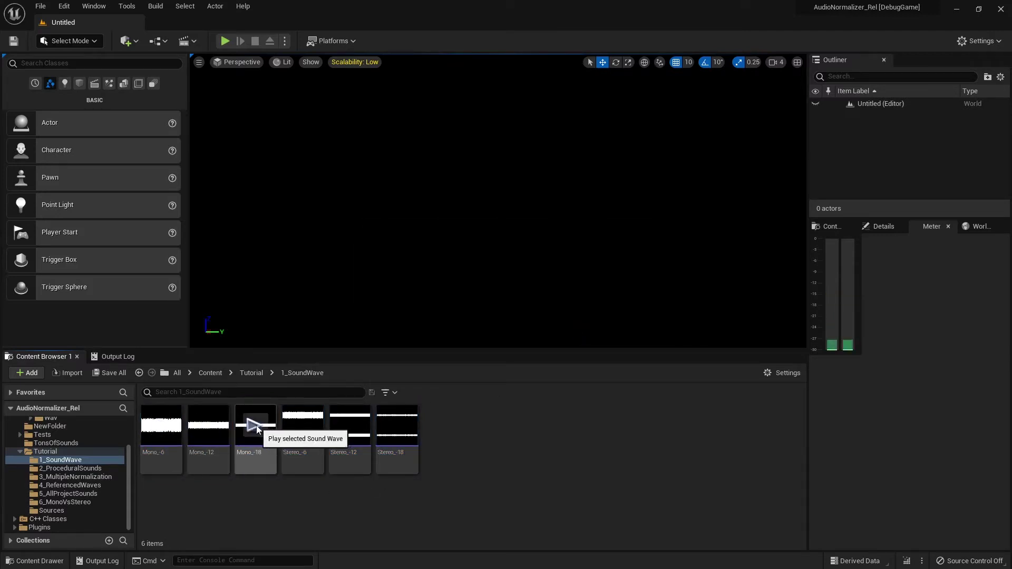
- Normalize all six sound waves in the 1_SoundWave folder again and close the results
left_click(147, 460)
left_click(384, 470, "shift")
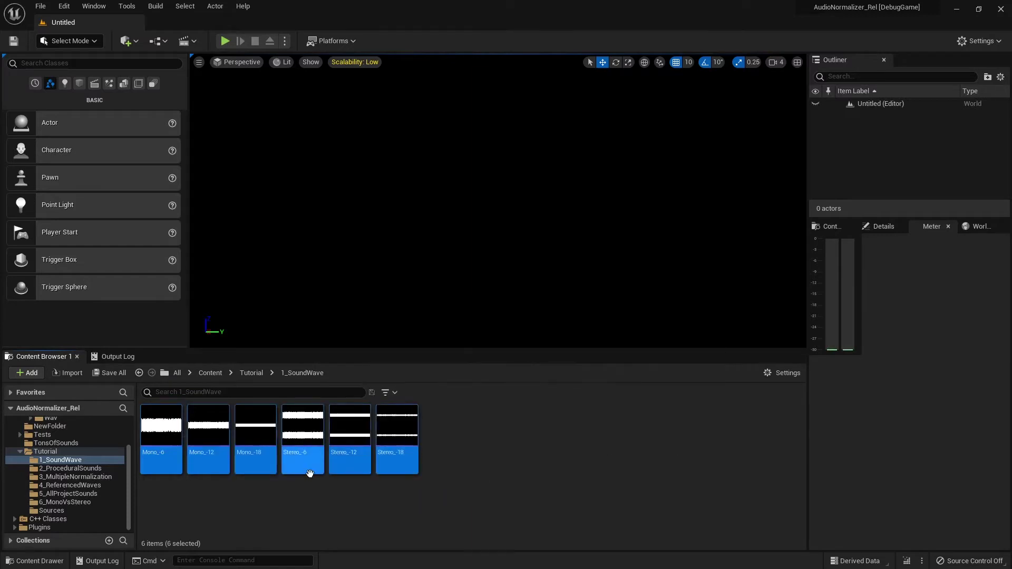
right_click(360, 471)
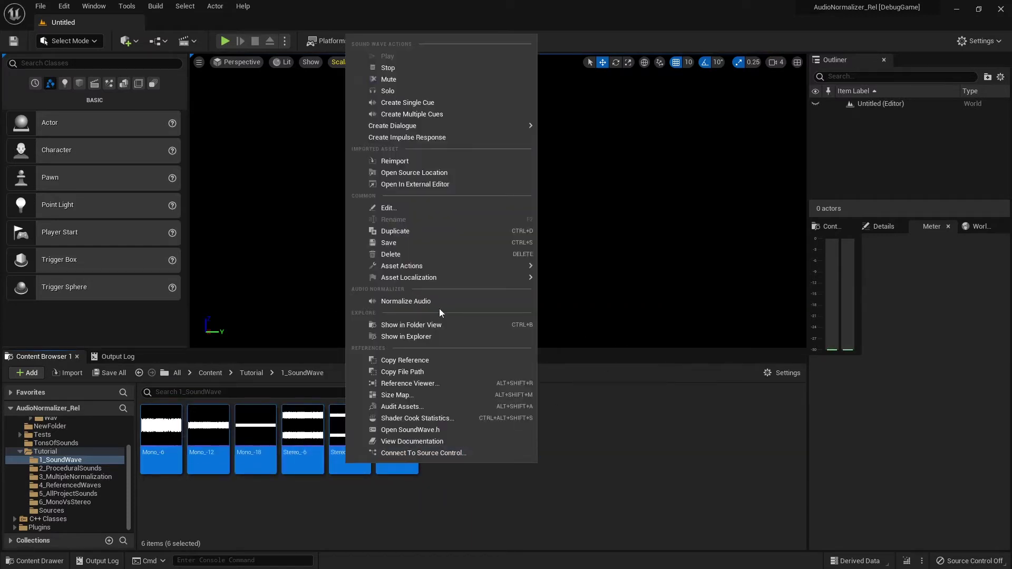
left_click(420, 306)
left_click(549, 459)
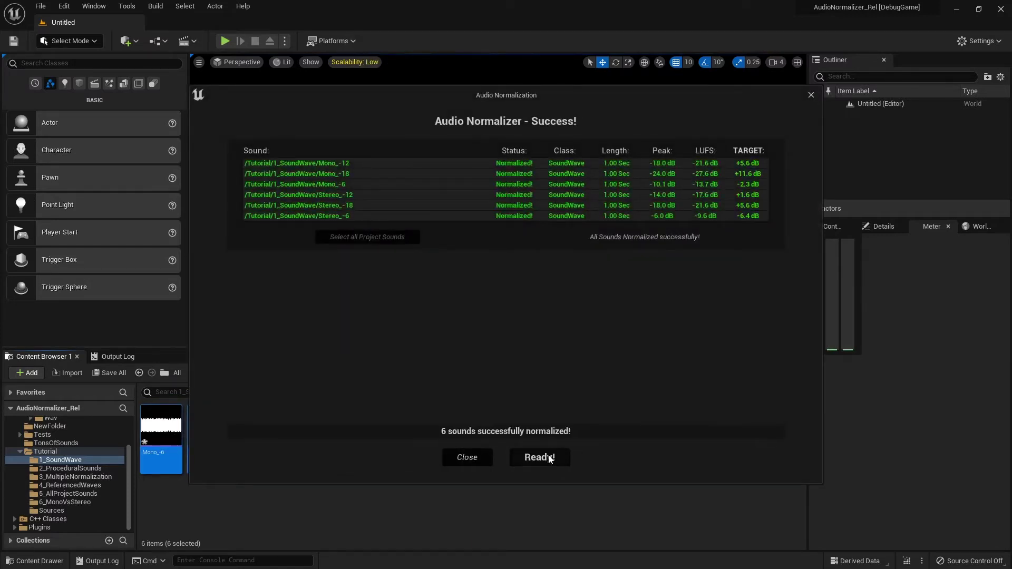
left_click(548, 459)
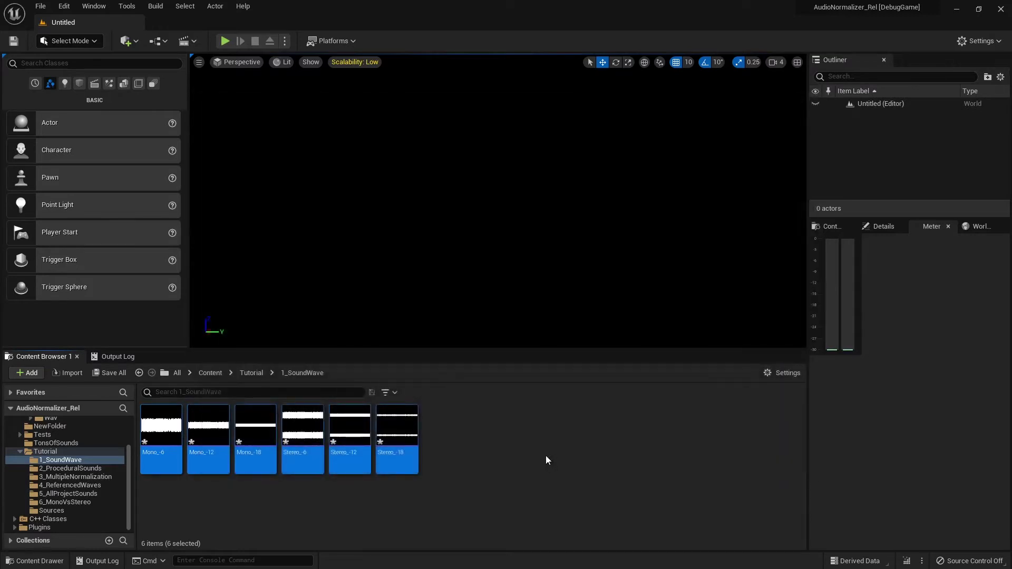
- Play the re-normalized sound waves from Stereo_-18 back to Mono_-12 to check their levels, and clear the selection
left_click(396, 425)
left_click(350, 426)
left_click(303, 425)
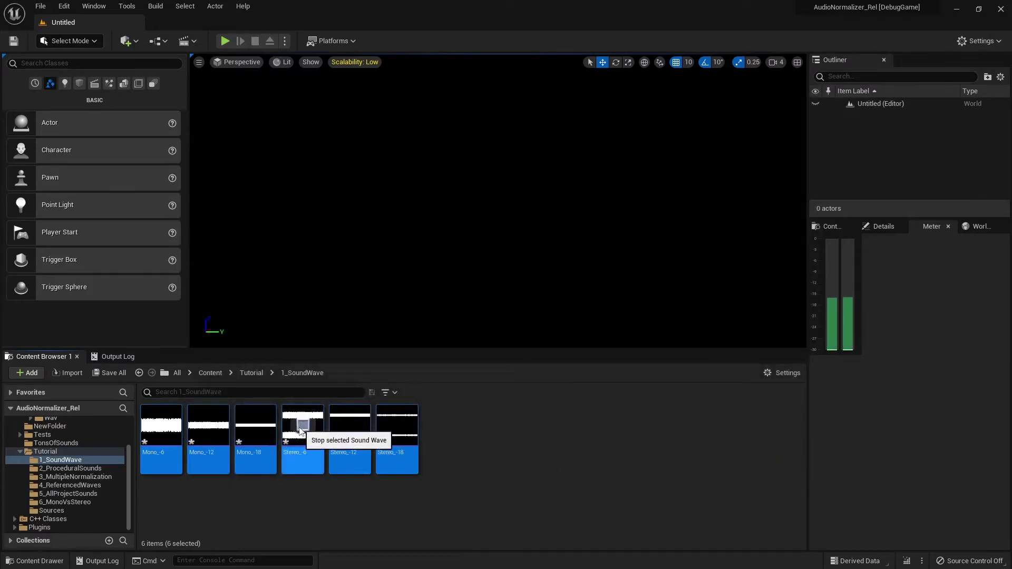
left_click(252, 427)
left_click(209, 430)
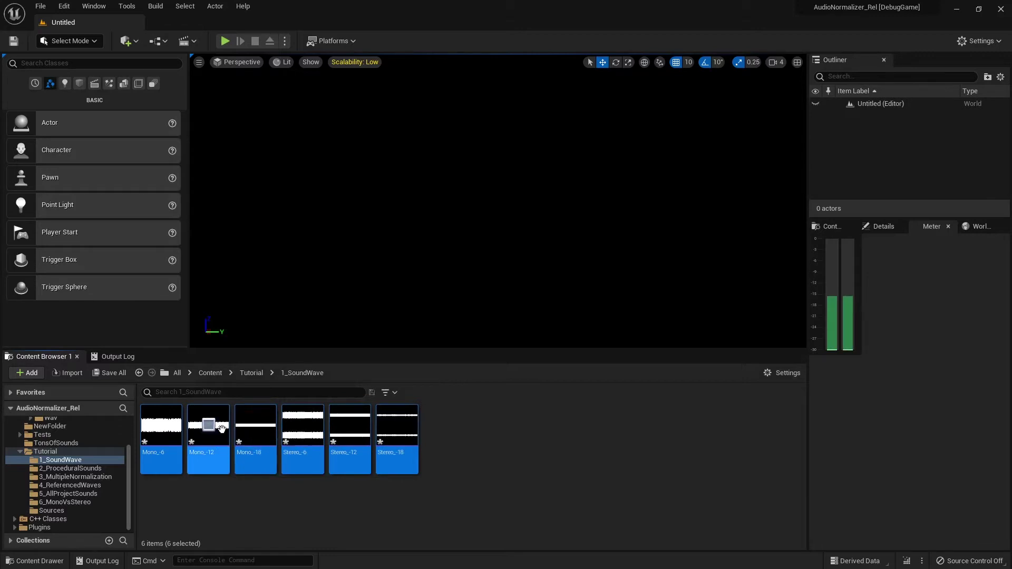
left_click(265, 495)
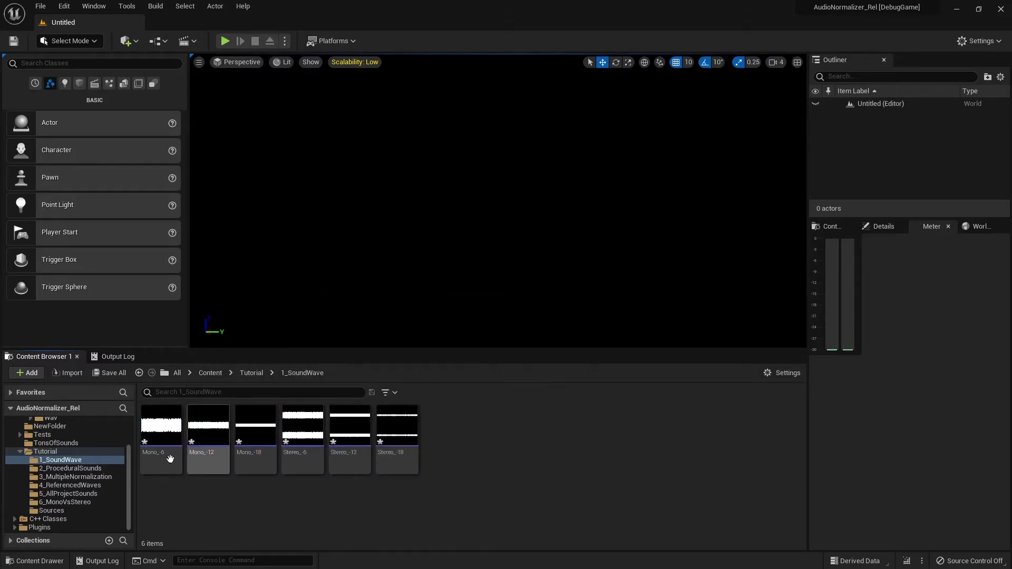
- Open the 2_ProceduralSounds folder and switch to the Autumn Audio Bundle page in the Epic Games Launcher
left_click(76, 469)
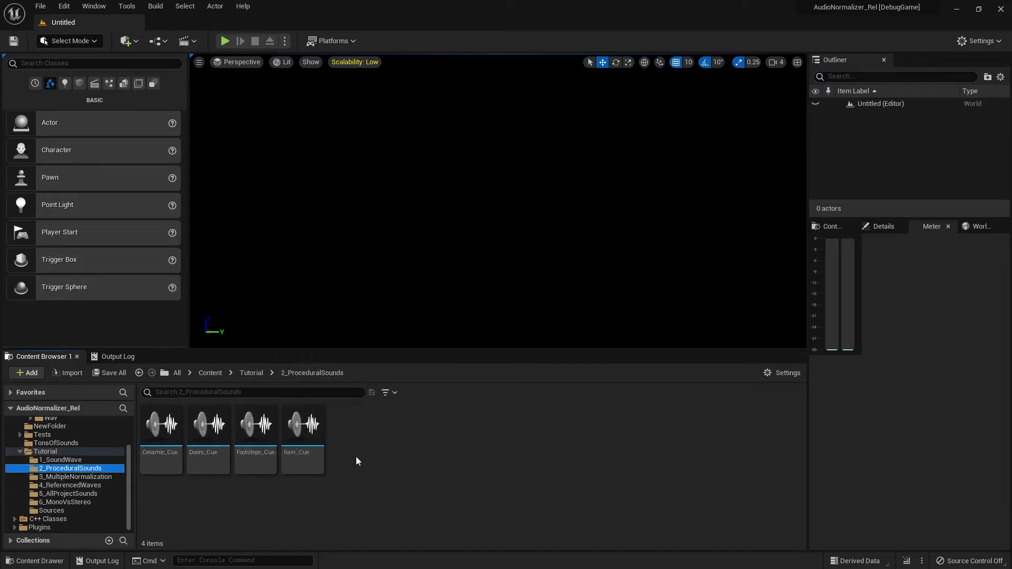
key("alt+Tab")
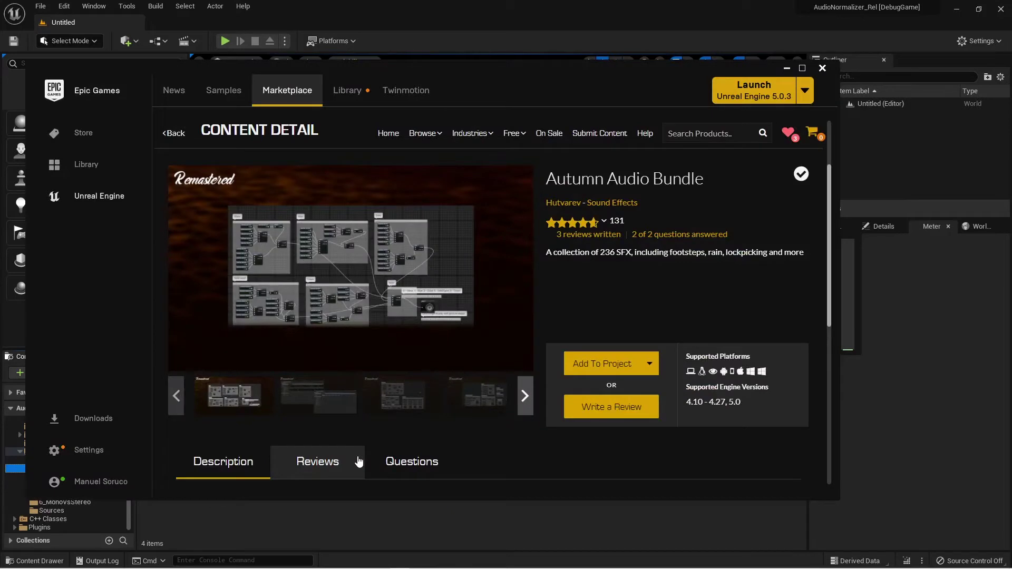
- Switch back to Unreal Editor, play Ceramic_Cue once and open it in the sound cue editor
key("alt+Tab")
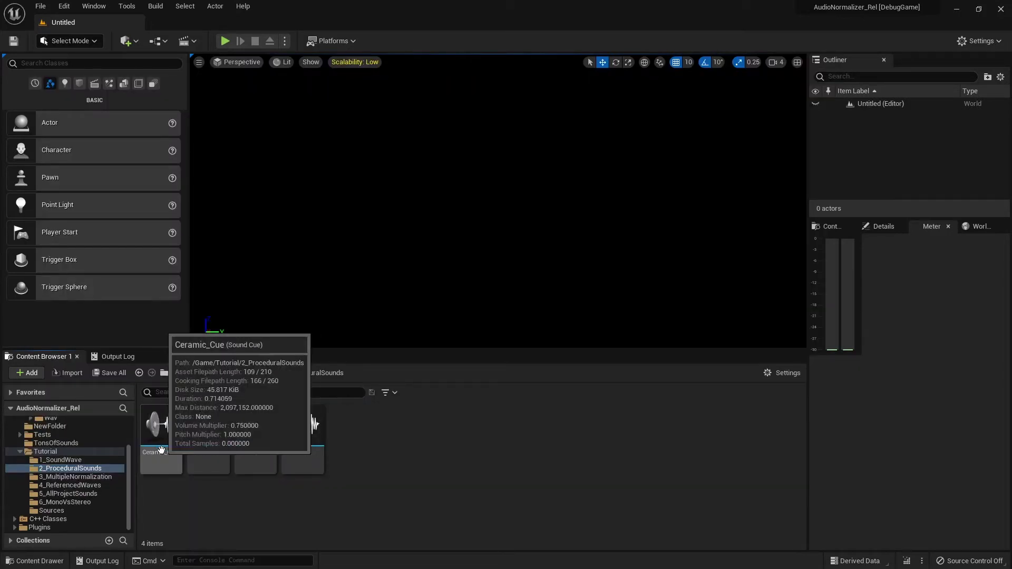
left_click(159, 431)
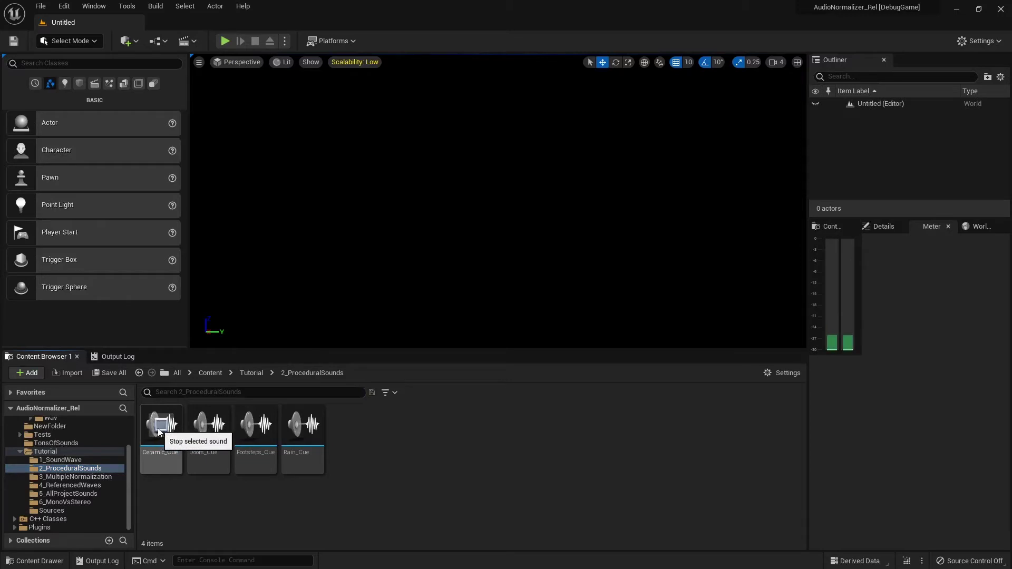
double_click(159, 456)
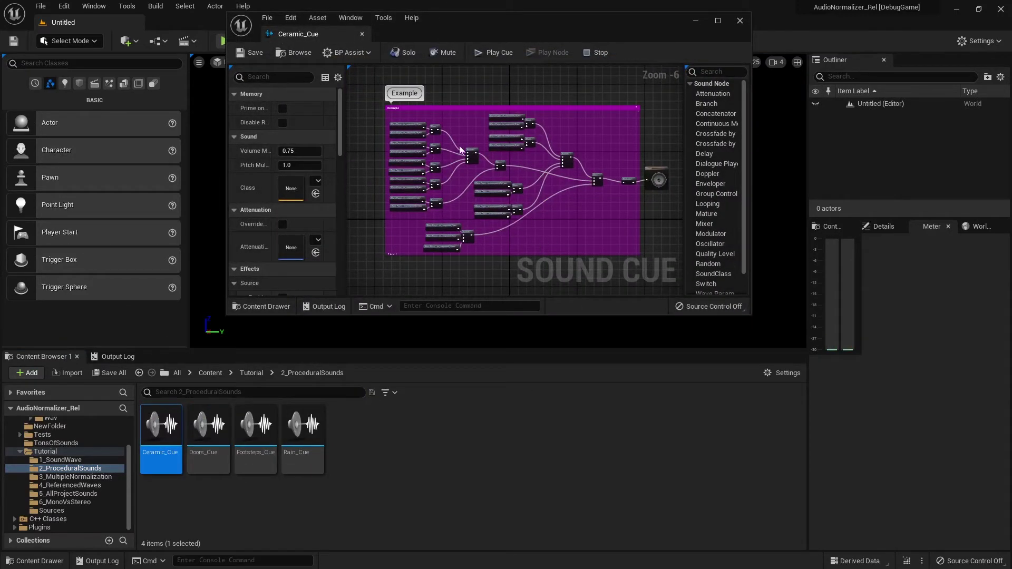
- Examine the wave player nodes and their mixer and random connections in the Ceramic_Cue graph
scroll(438, 181, "up", 3)
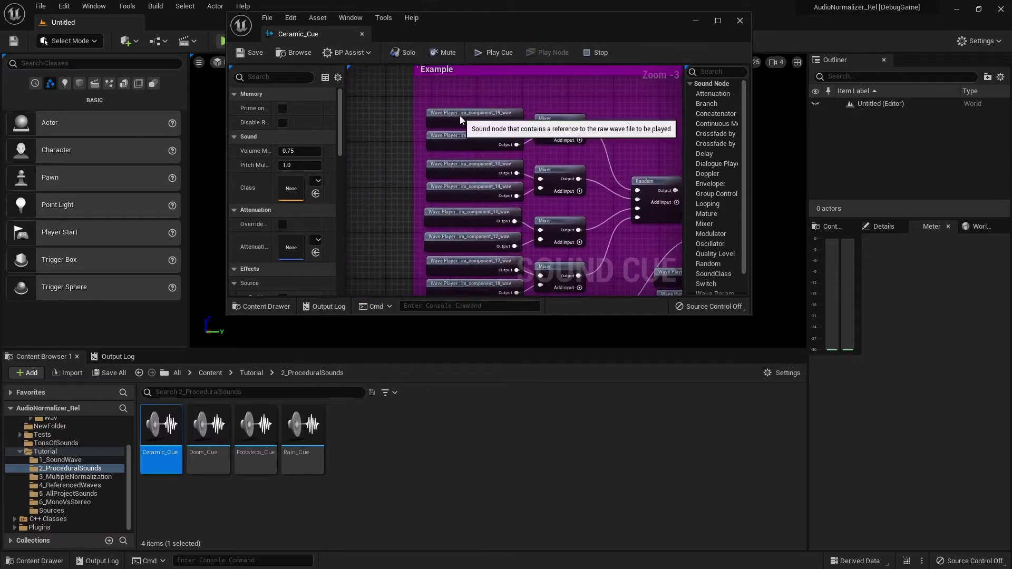
left_click(459, 115)
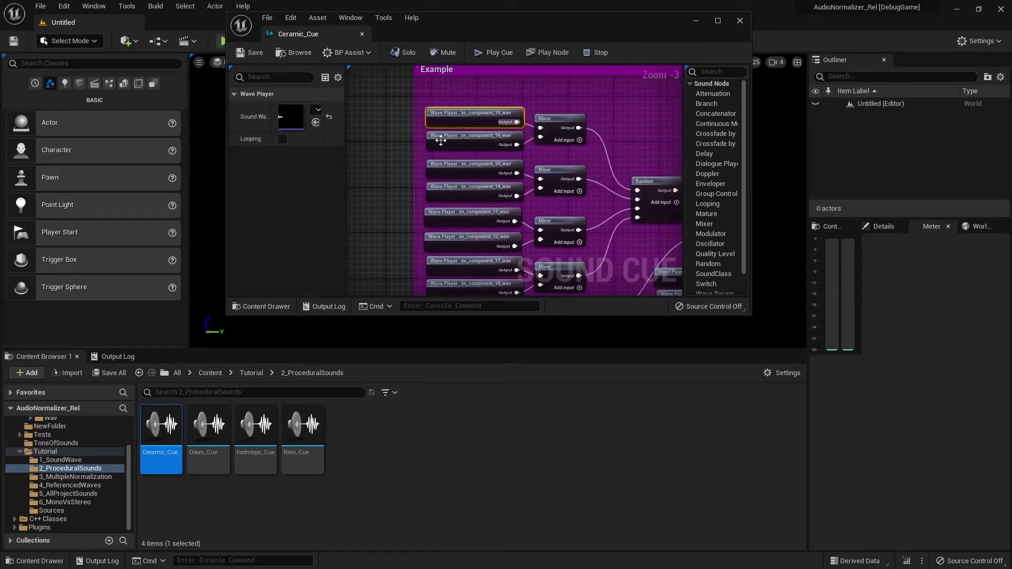
left_click(443, 140)
left_click(448, 169)
left_click(448, 191)
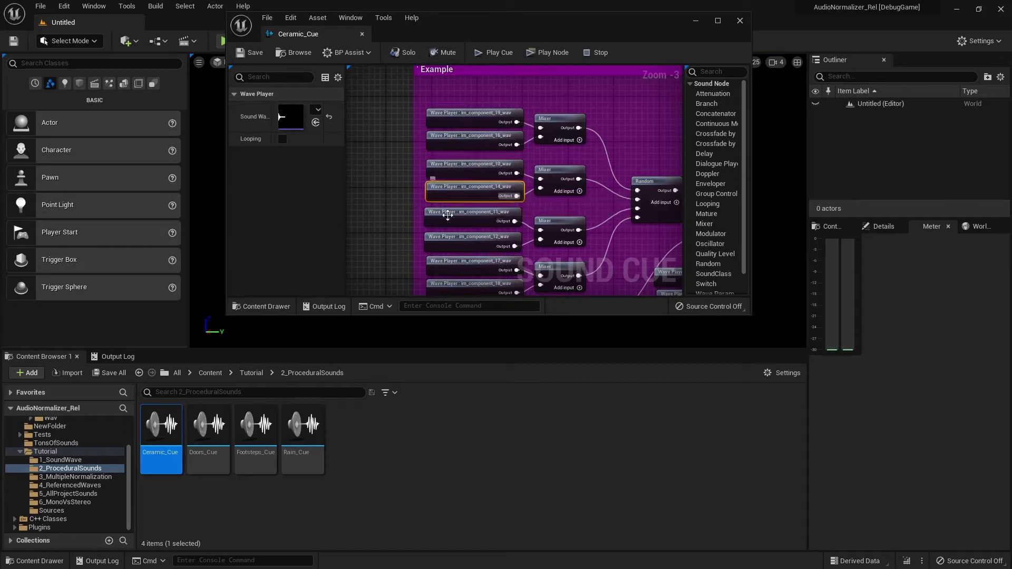
left_click(448, 216)
left_click(432, 244)
left_click(364, 169)
scroll(364, 169, "down", 2)
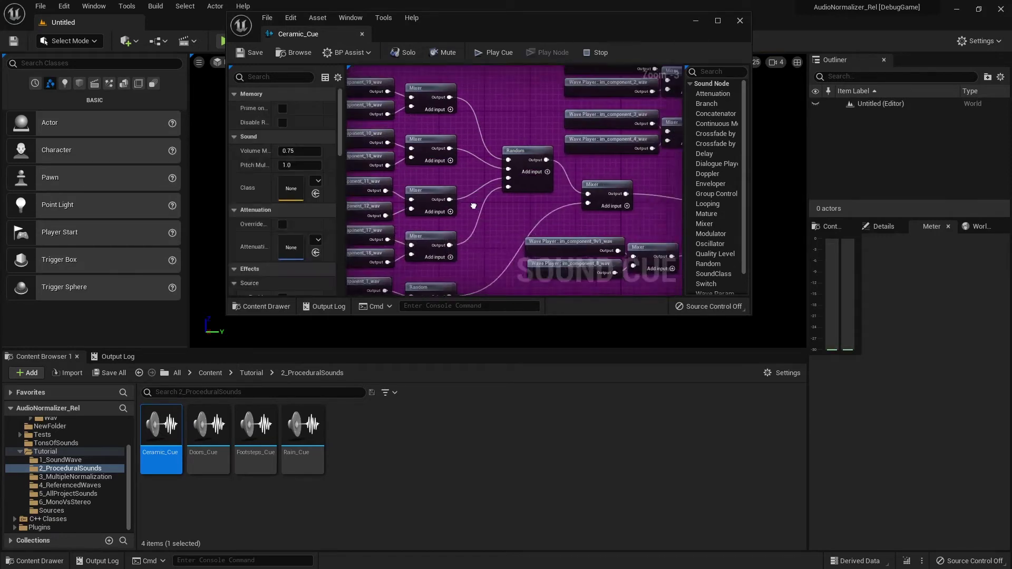
scroll(557, 185, "down", 1)
right_click_drag(557, 185, 536, 164)
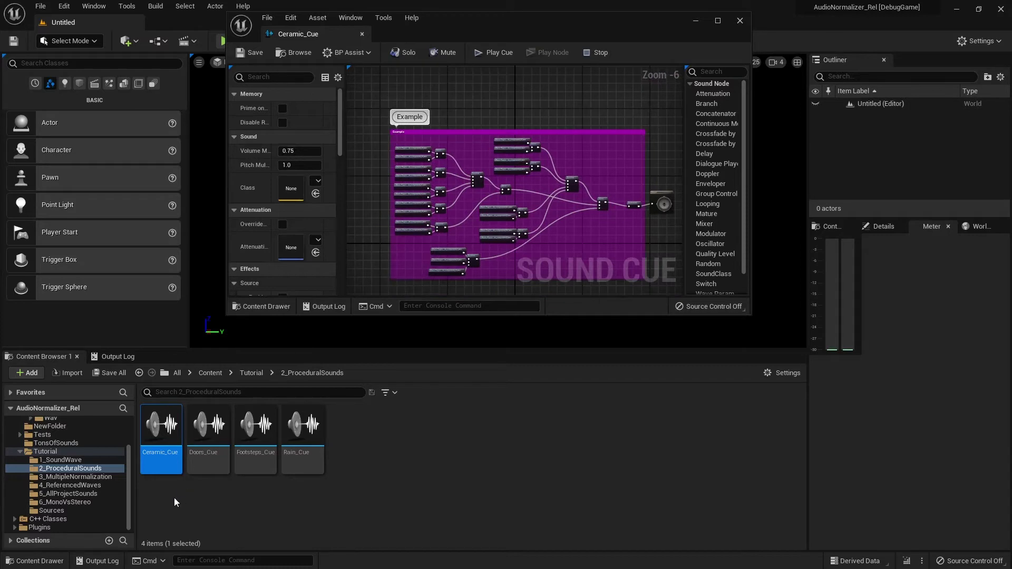
- Play Ceramic_Cue several times to watch which graph branches are used, and close its editor
left_click(159, 427)
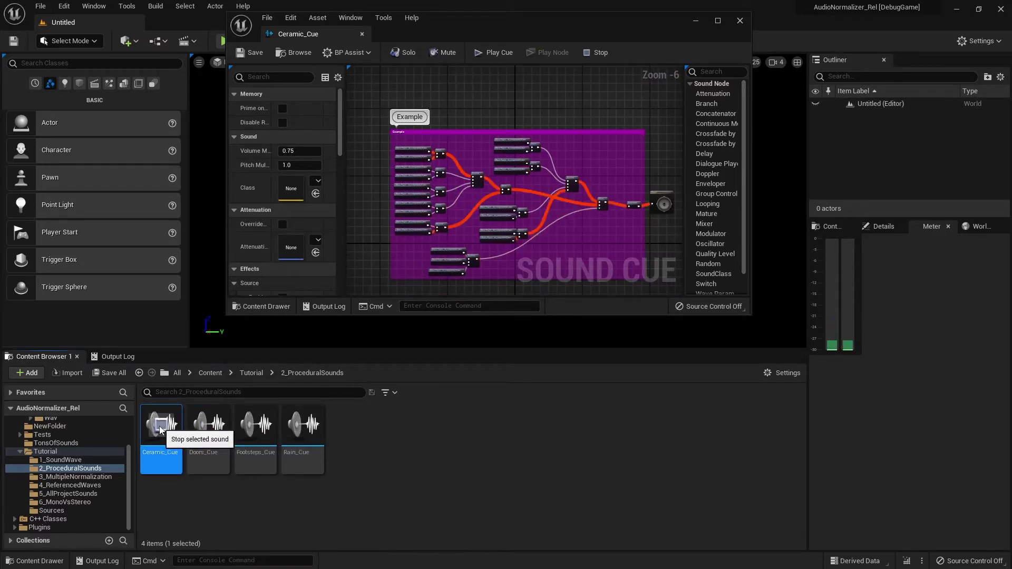
left_click(160, 428)
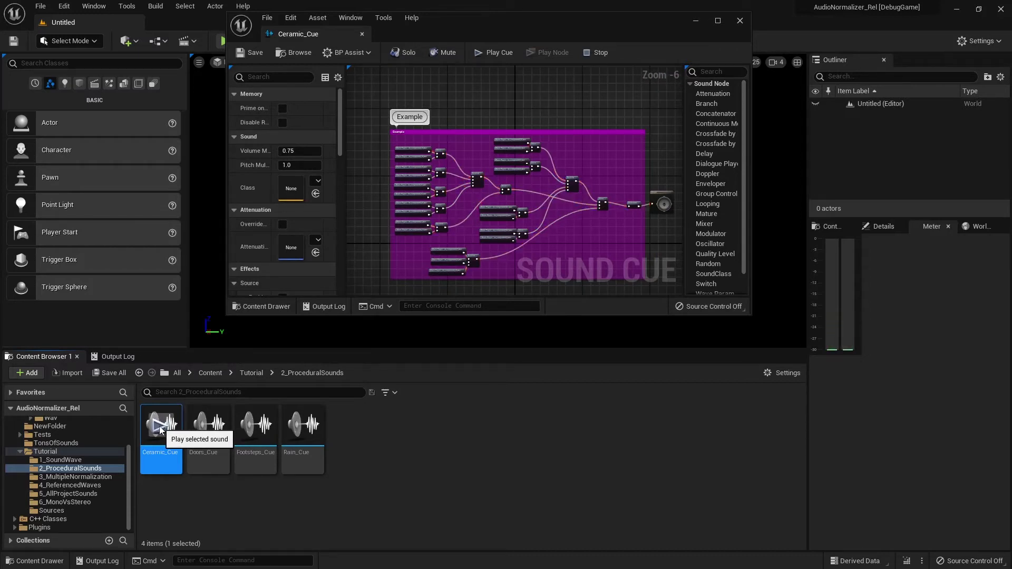
left_click(159, 428)
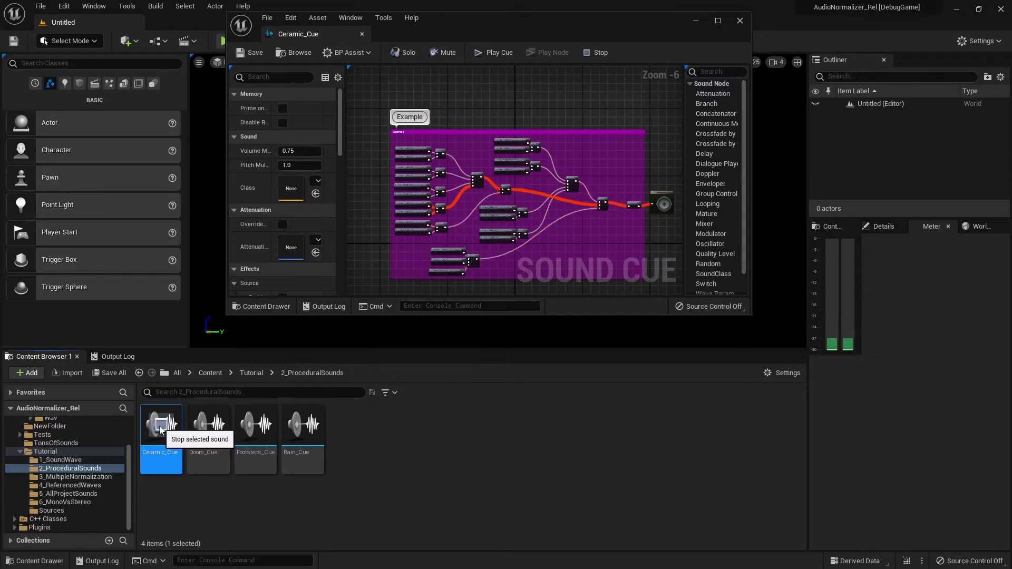
left_click(160, 428)
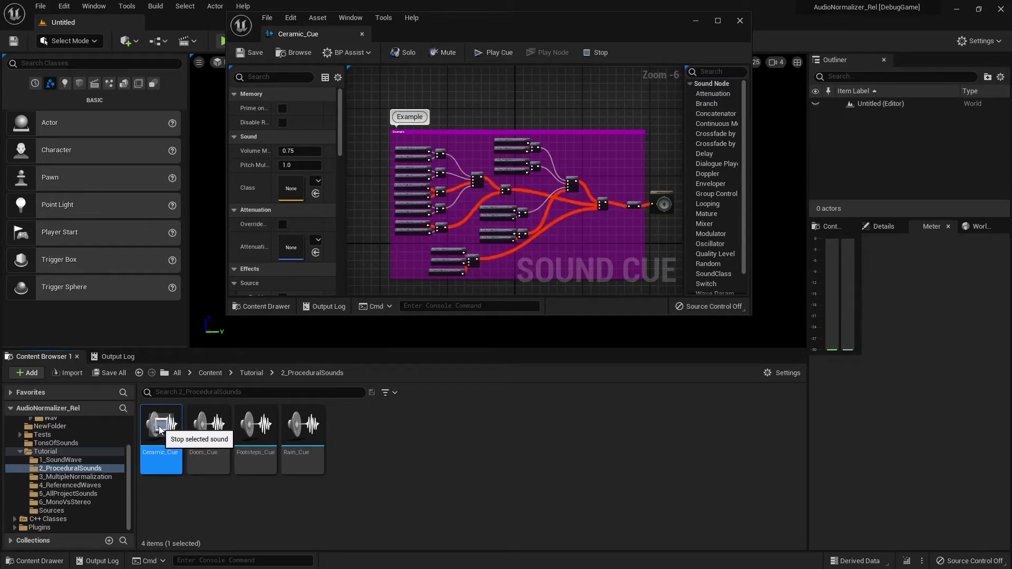
left_click(362, 33)
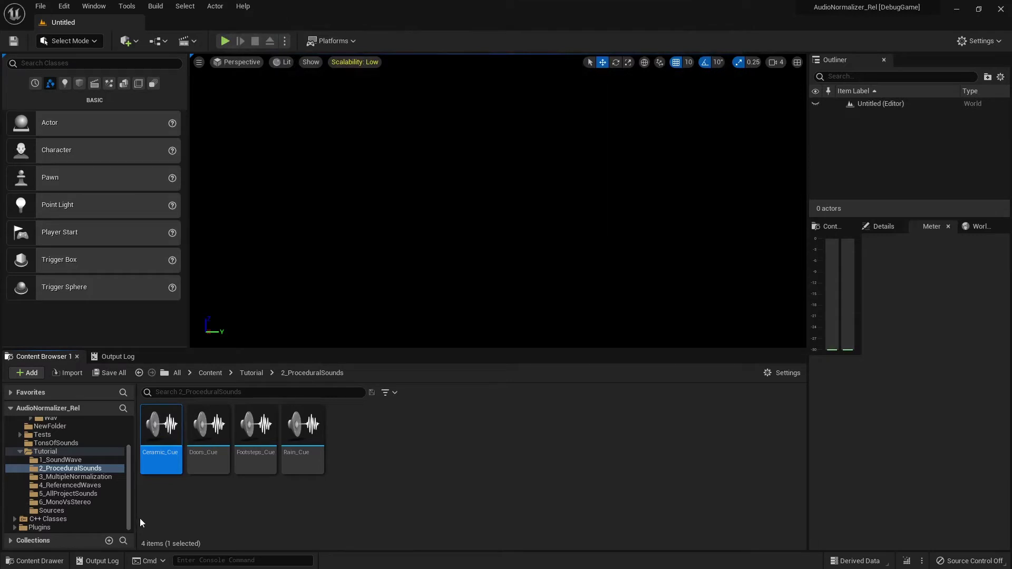
- Open the Audio Normalizer configuration for Ceramic_Cue, review its advanced settings and cancel it
right_click(159, 455)
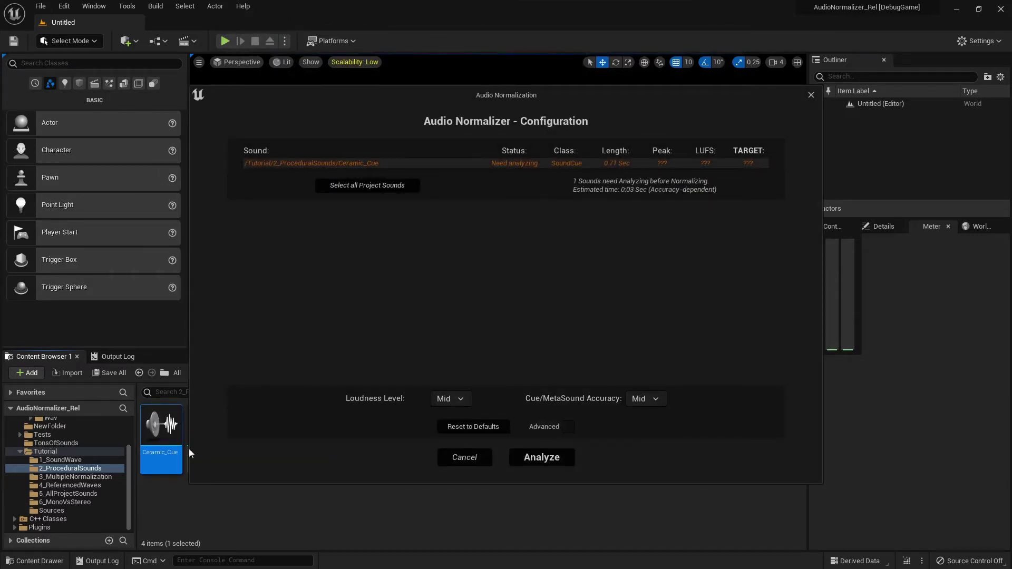
mouse_move(162, 430)
left_click(568, 427)
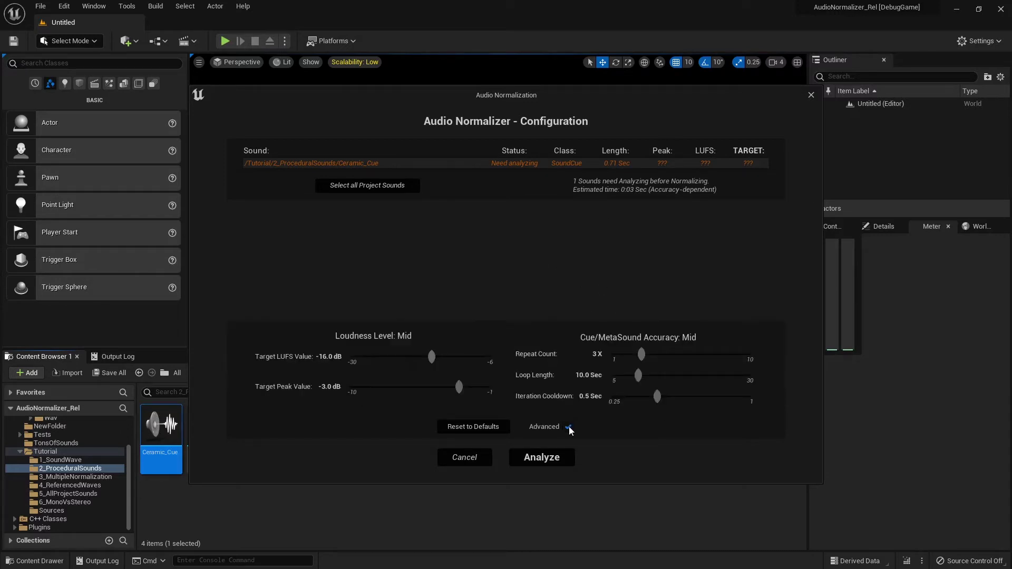
left_click(568, 427)
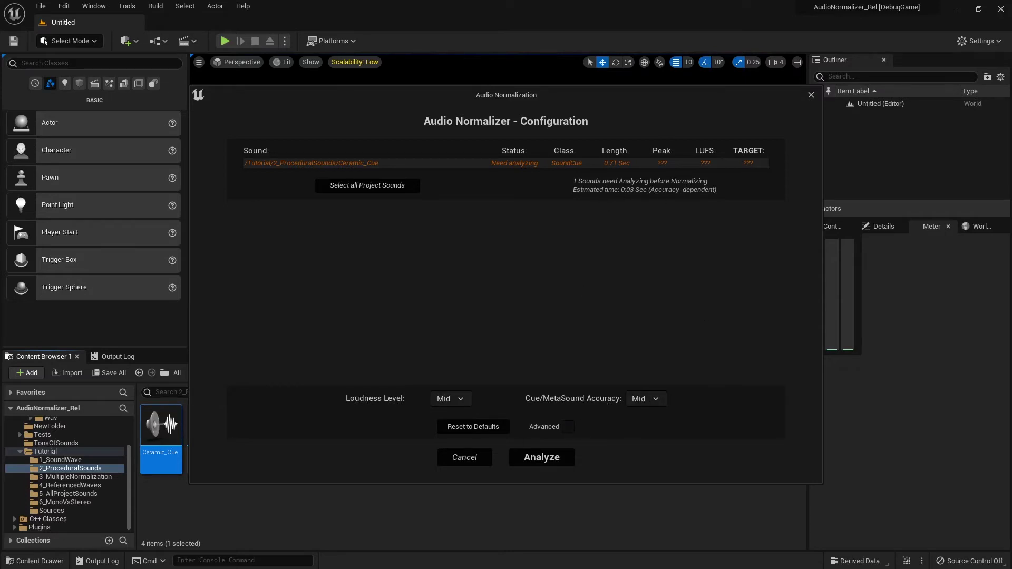
left_click(465, 459)
- Open the Audio Normalizer for all four sound cues in the 2_ProceduralSounds folder
left_click(302, 454, "shift")
right_click(302, 457)
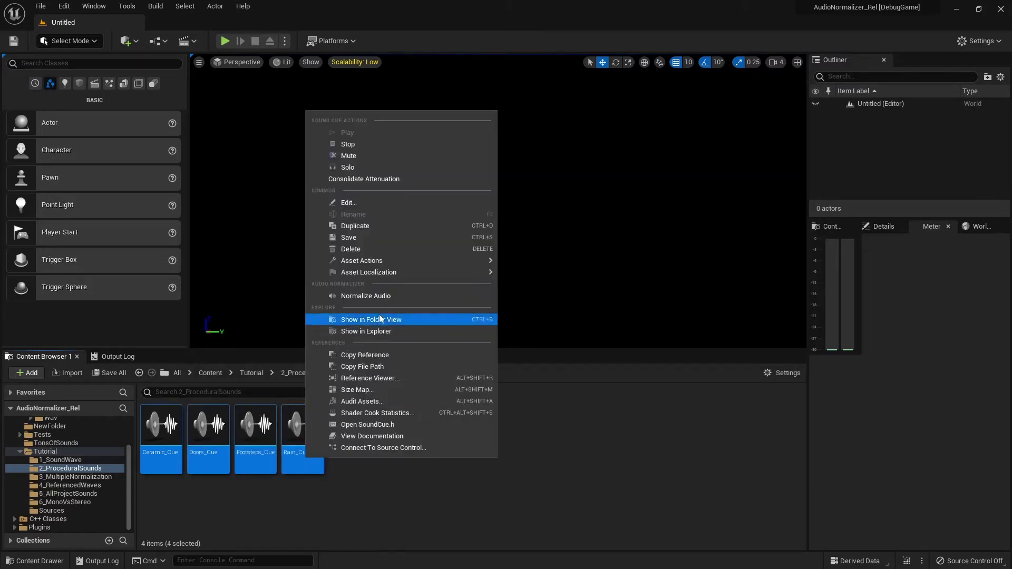
left_click(378, 297)
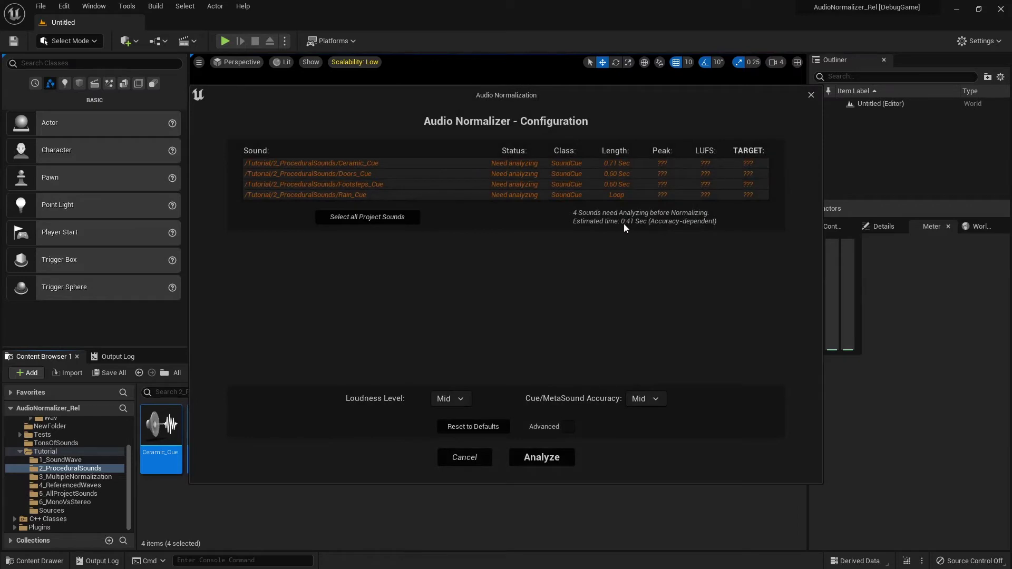
- Try the Low, Mid, High and Ultra presets for Cue/MetaSound Accuracy, and return to Mid
left_click(659, 399)
left_click(654, 413)
left_click(655, 399)
left_click(644, 428)
left_click(650, 400)
left_click(645, 441)
left_click(644, 404)
left_click(644, 450)
left_click(654, 404)
left_click(638, 425)
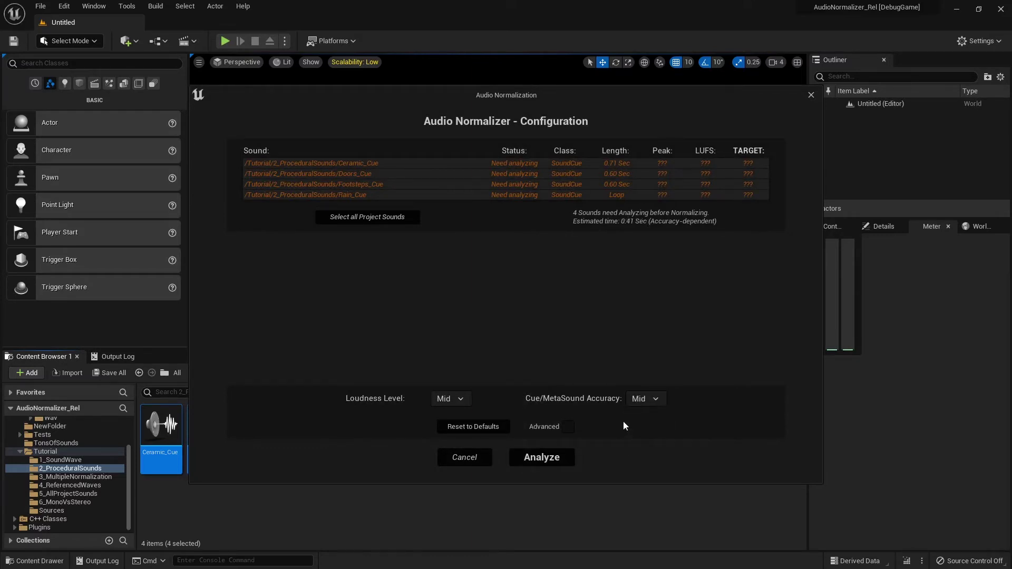
- Set the repeat count to 1 X in the advanced accuracy settings, clear the asset selection and play Ceramic_Cue
left_click(568, 428)
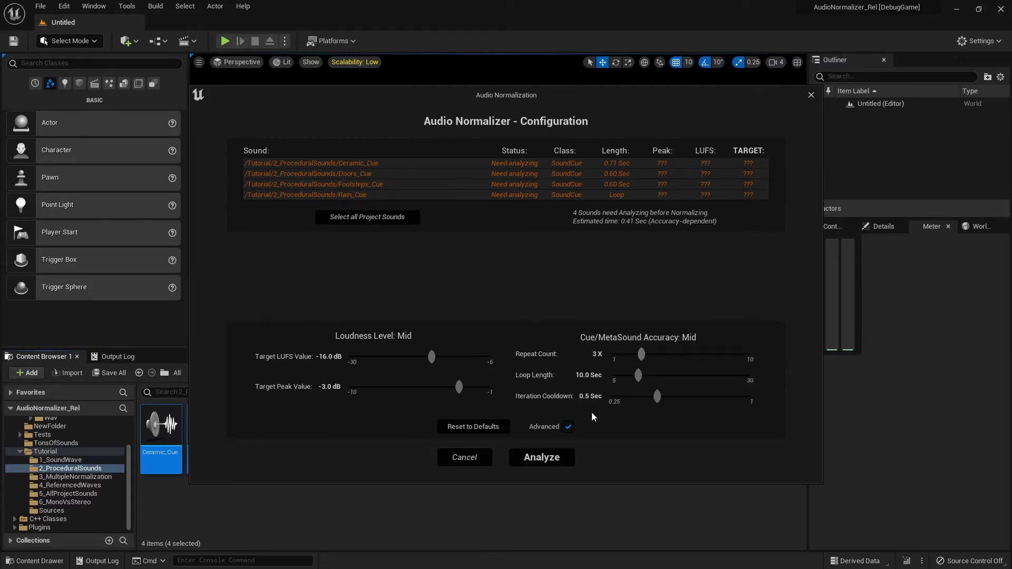
left_click(611, 355)
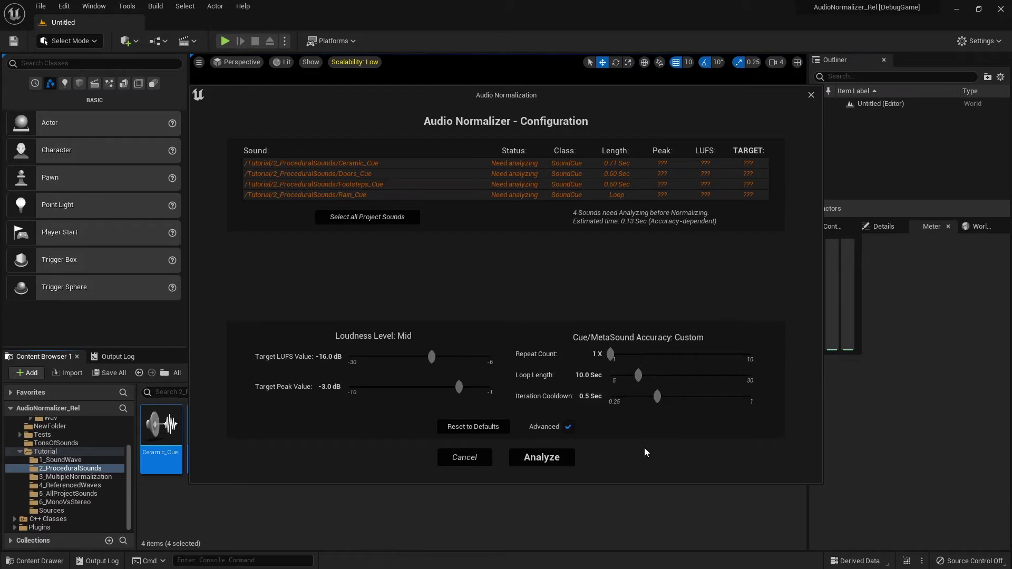
left_click(210, 500)
left_click(162, 427)
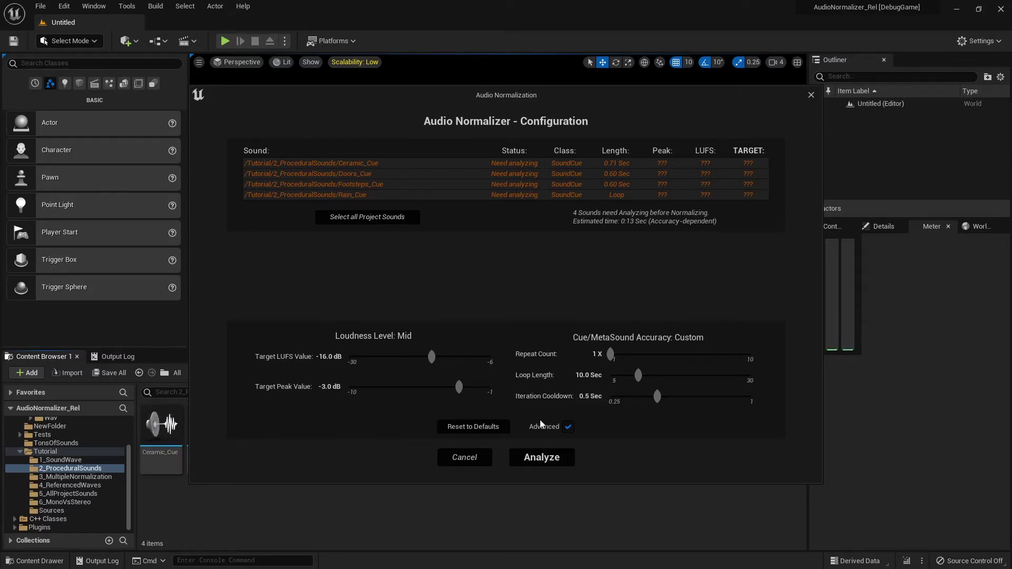
- Set the repeat count to 3 X, the loop length to 15 sec and the iteration cooldown to 0.25 sec
mouse_move(610, 354)
left_mouse_down()
mouse_move(699, 355)
mouse_move(611, 354)
left_mouse_up()
left_click_drag(610, 354, 644, 354)
left_click_drag(638, 375, 667, 375)
left_click_drag(665, 397, 607, 404)
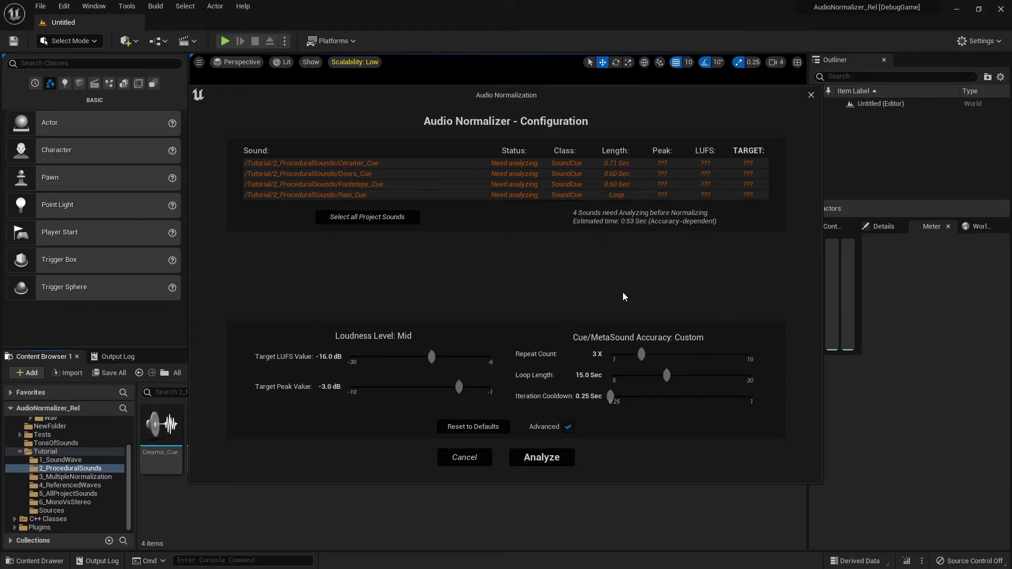
- Raise the loop length to 18 sec, the iteration cooldown to 0.75 sec and the repeat count to 9 X
mouse_move(668, 381)
left_mouse_down()
mouse_move(618, 375)
mouse_move(736, 375)
mouse_move(683, 375)
left_mouse_up()
left_click_drag(611, 403, 705, 399)
left_click_drag(642, 354, 735, 354)
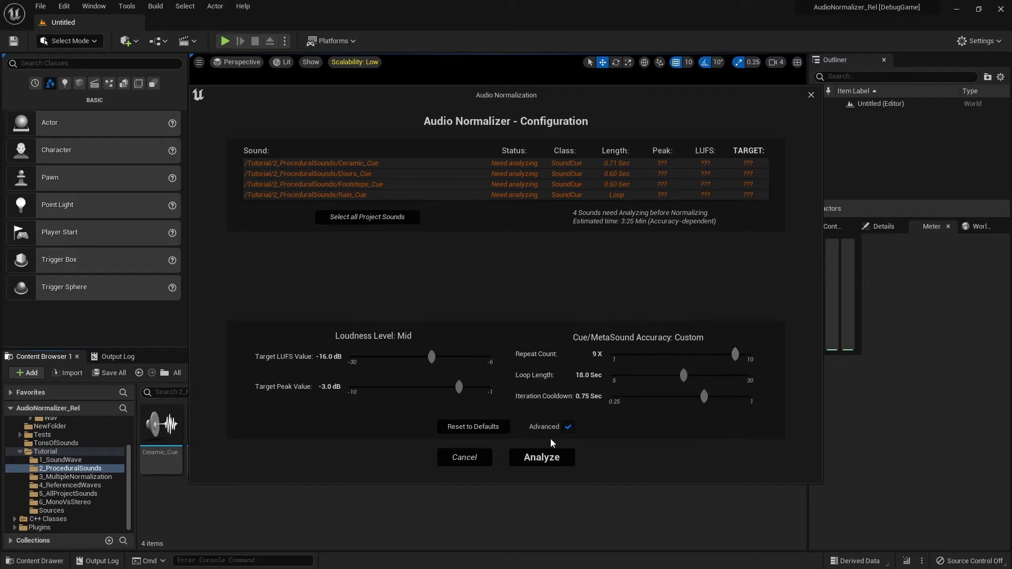
- Set Cue/MetaSound Accuracy to the Low preset and review its advanced values
left_click(568, 428)
left_click(648, 401)
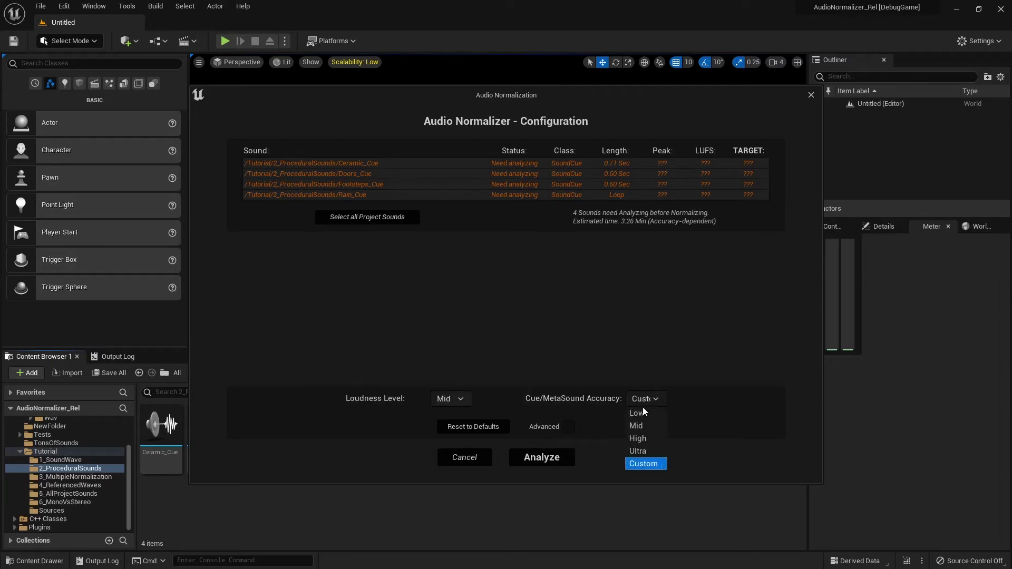
left_click(641, 415)
left_click(568, 427)
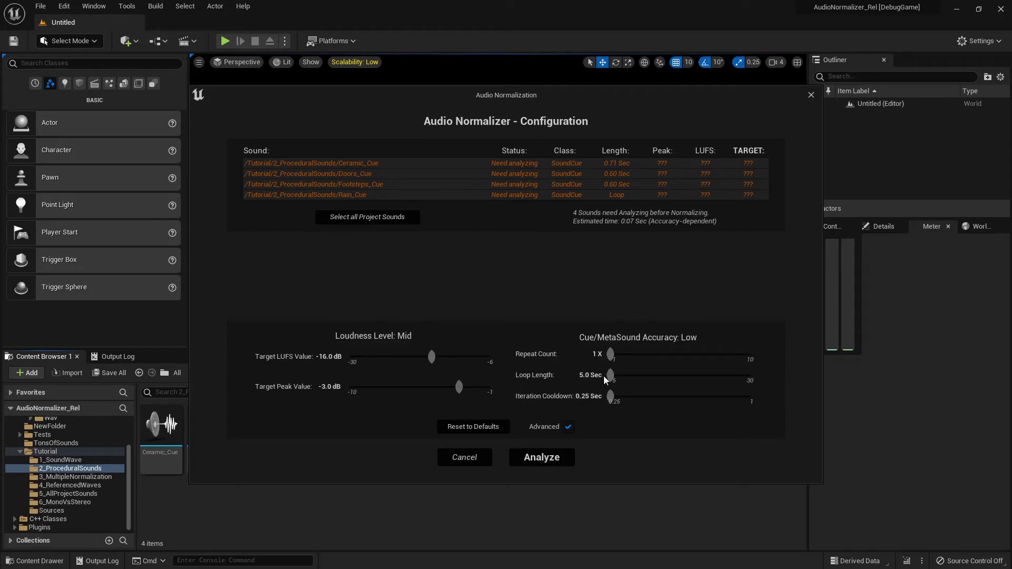
left_click(568, 427)
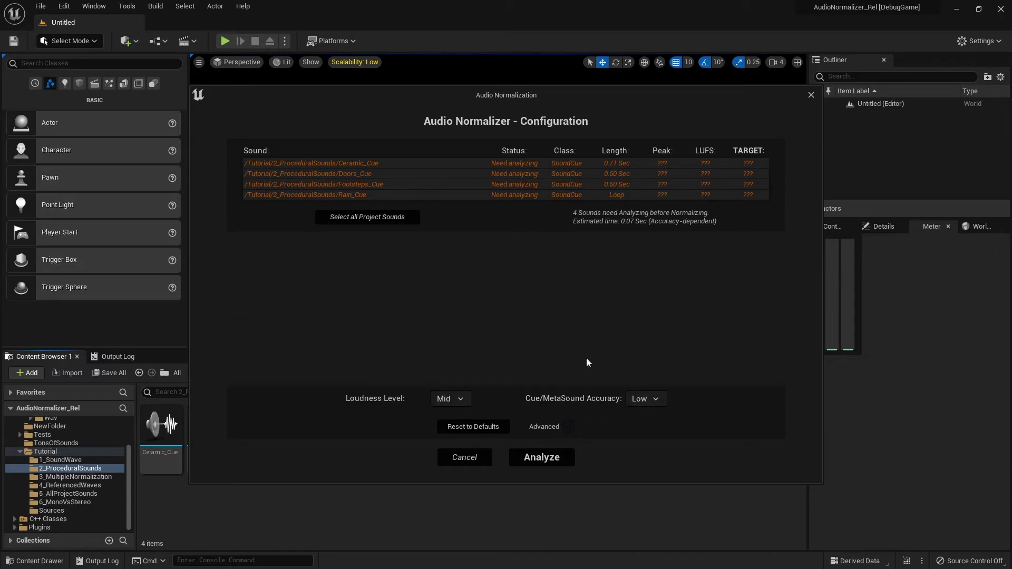
- Analyze the four procedural sound cues and cancel without normalizing them
left_click(553, 457)
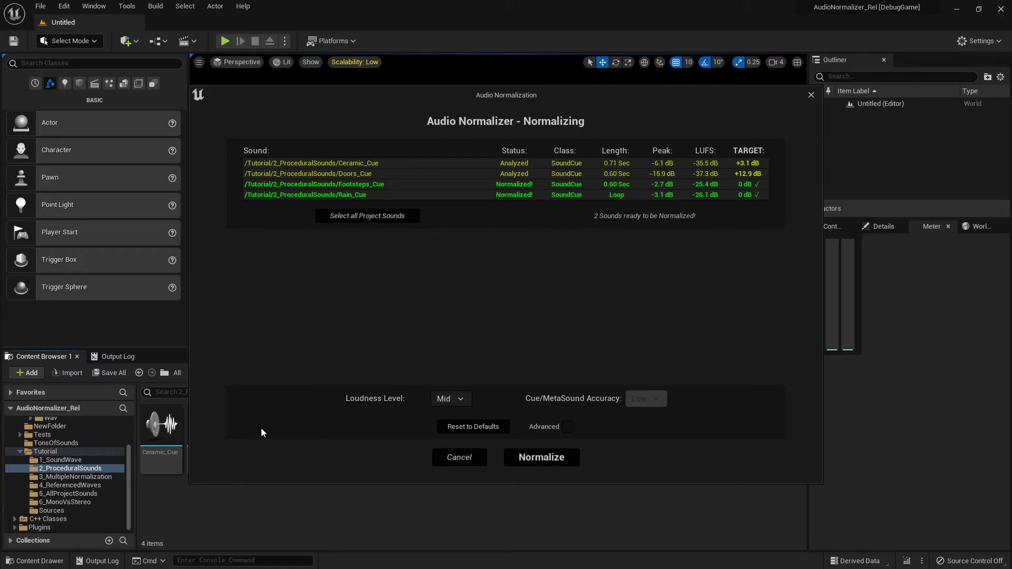
mouse_move(157, 429)
left_click(477, 465)
- Analyze the four sound cues with Low Cue/MetaSound Accuracy, normalize them and close the results
left_click(646, 399)
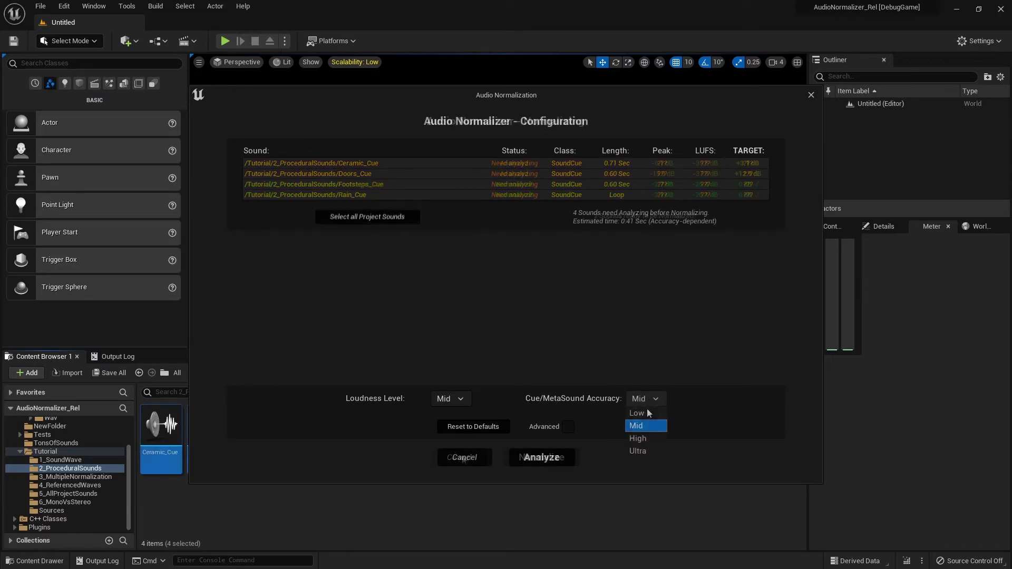
left_click(630, 417)
left_click(539, 458)
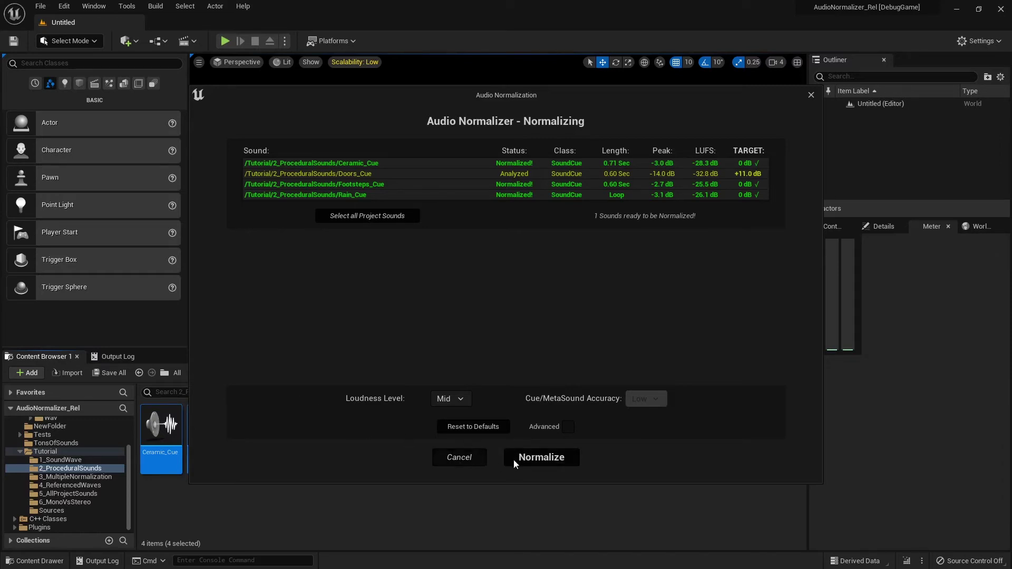
left_click(544, 460)
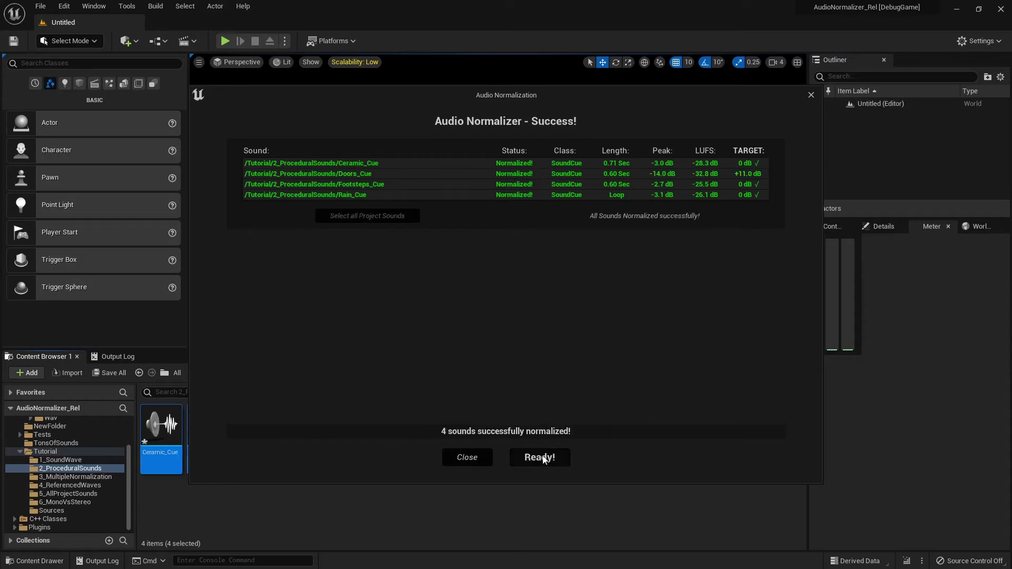
left_click(461, 457)
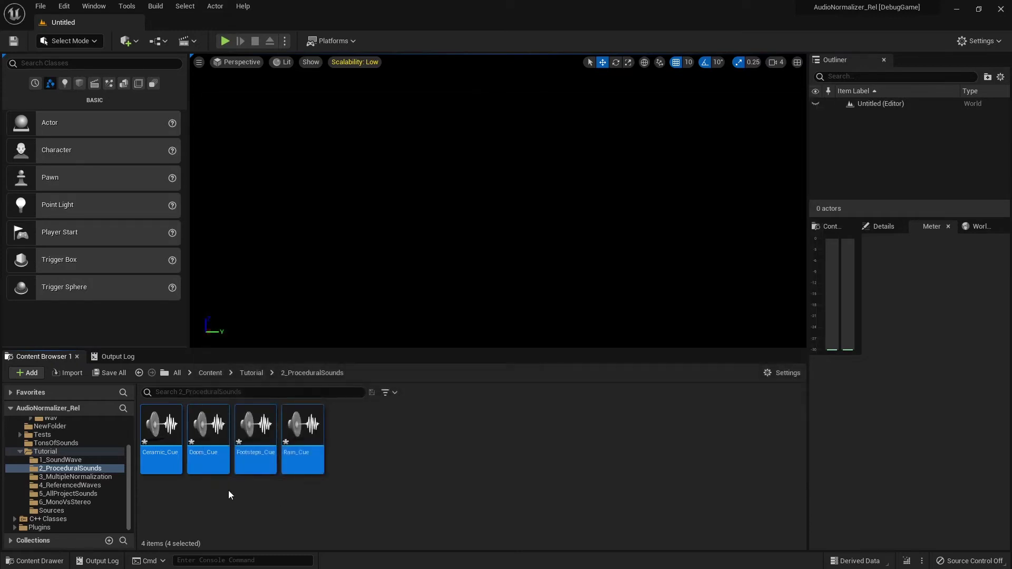
- Clear the selection and play the four normalized cues from Ceramic_Cue to Rain_Cue to check their levels
left_click(228, 486)
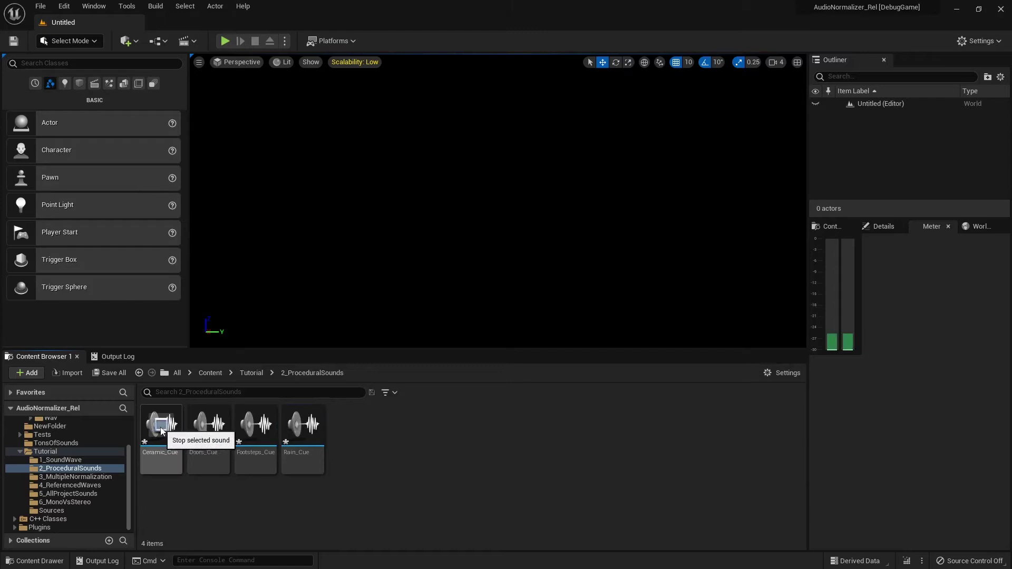
left_click(208, 428)
left_click(255, 426)
left_click(301, 426)
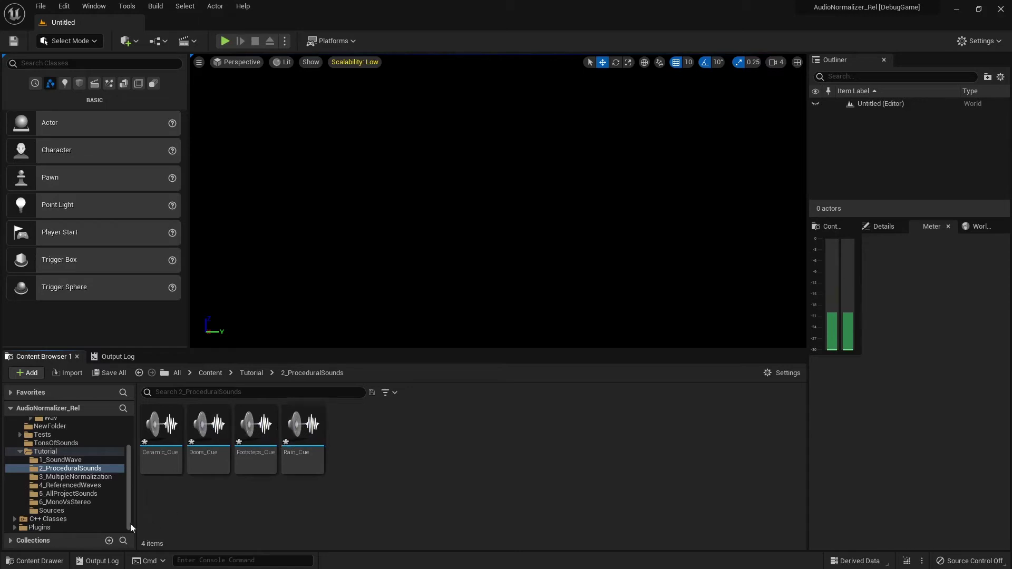
- Open the audio normalizer for all six sound assets in the 3_MultipleNormalization folder
left_click(79, 477)
left_click(169, 467)
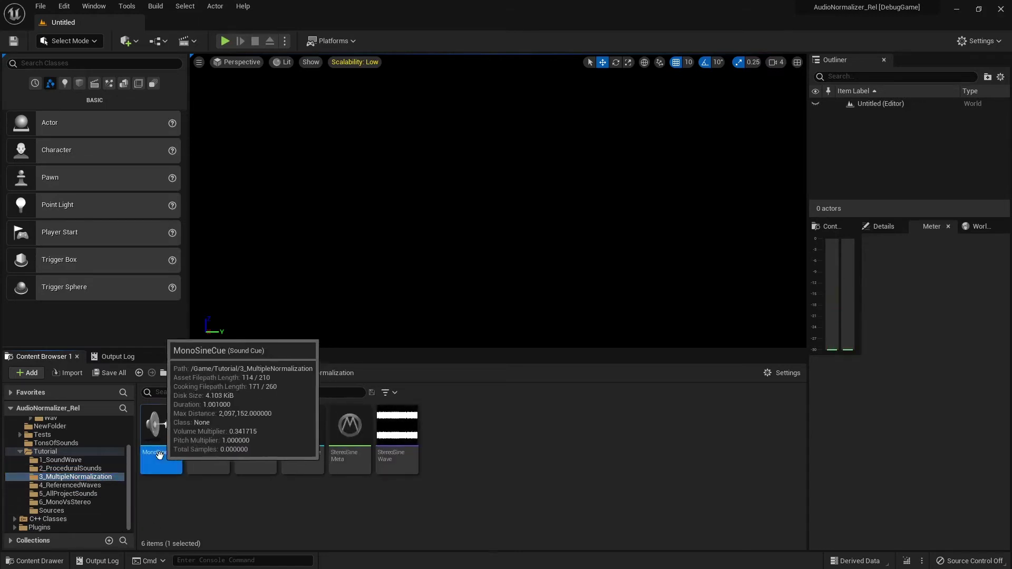
left_click(349, 452, "shift")
left_click(387, 454, "shift")
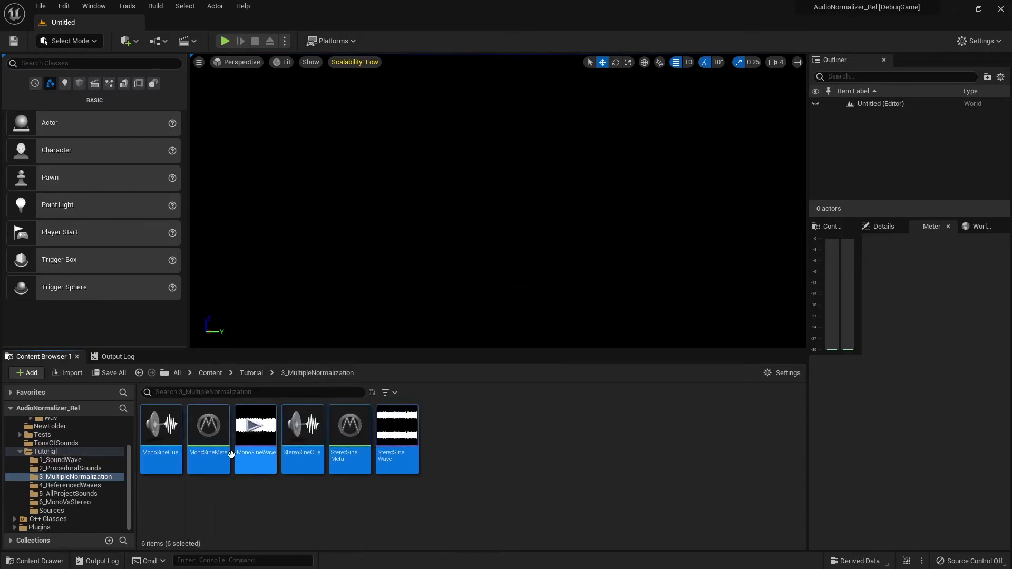
right_click(253, 457)
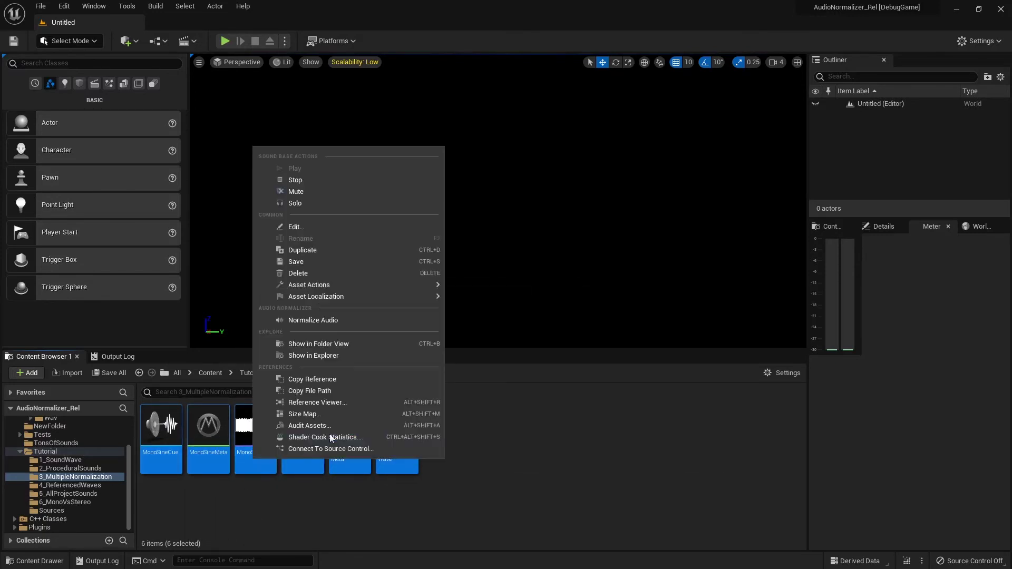
left_click(322, 319)
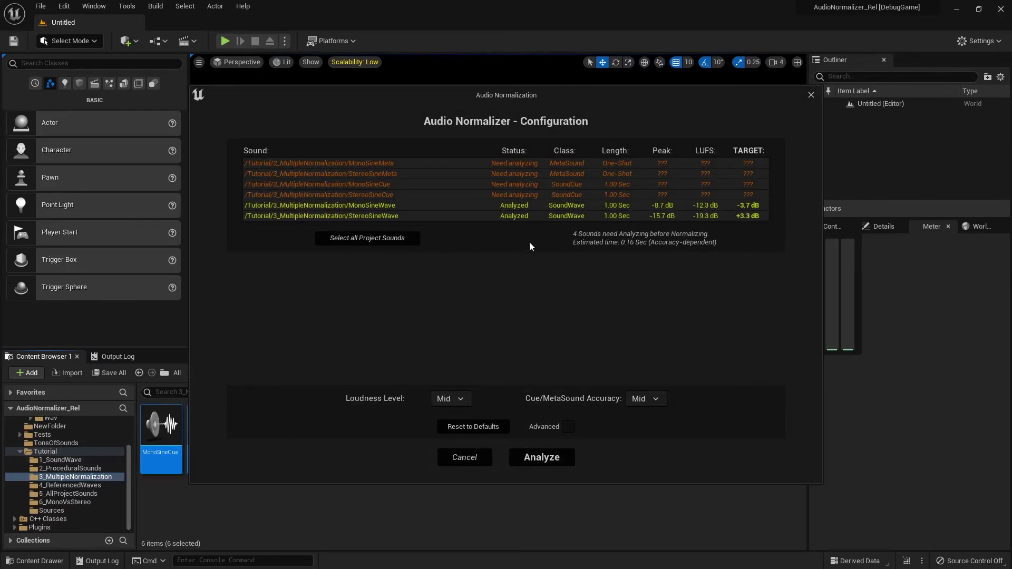
- With Cue/MetaSound Accuracy set to Low, analyze and normalize the six sine sounds, close the results and clear the selection
left_click(645, 403)
left_click(639, 413)
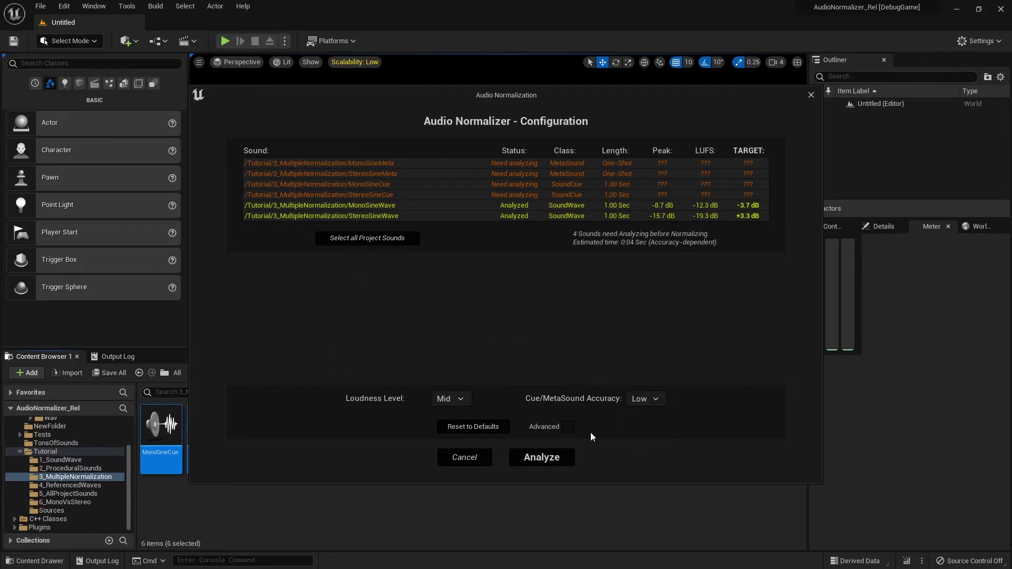
left_click(556, 459)
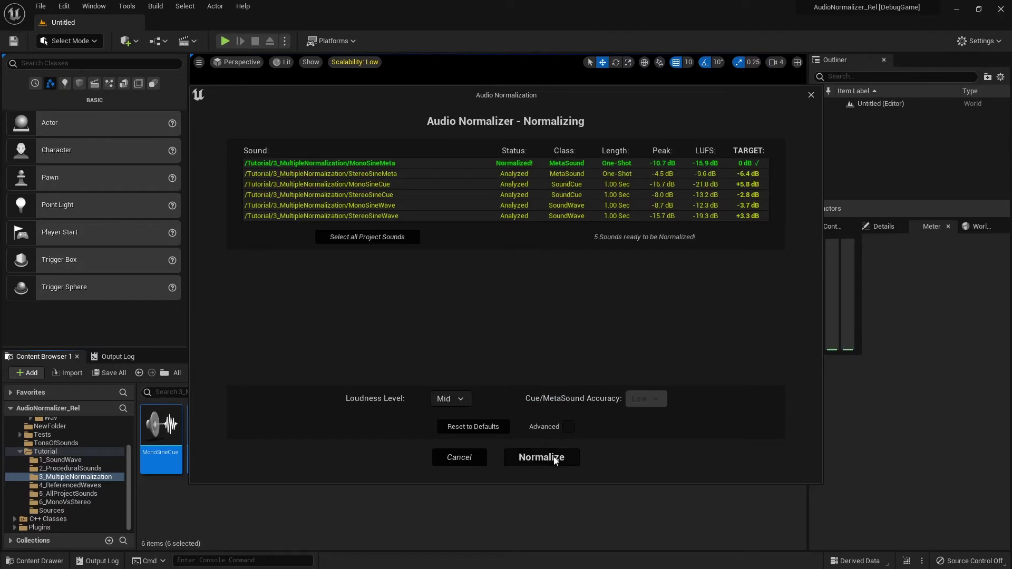
left_click(556, 461)
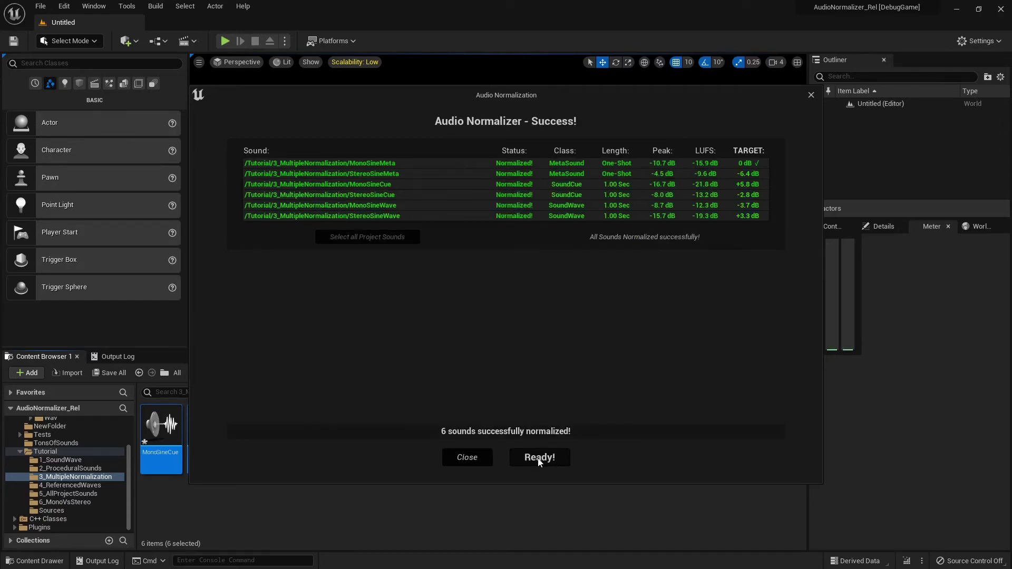
left_click(454, 457)
left_click(246, 484)
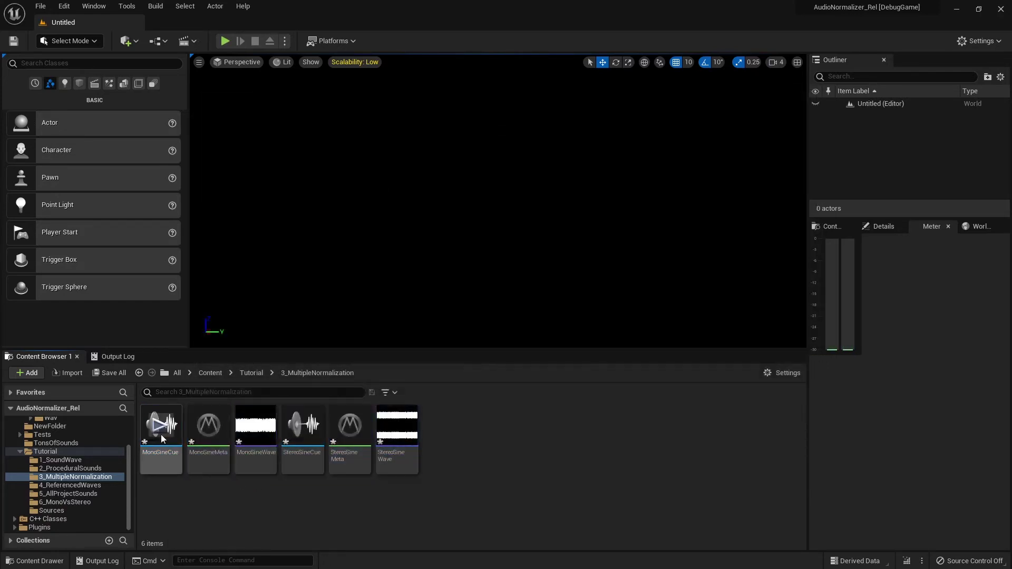
- Play MonoSineCue, MonoSineWave, StereoSineCue and StereoSineWave to compare their normalized levels on the meter
left_click(160, 433)
left_click(253, 428)
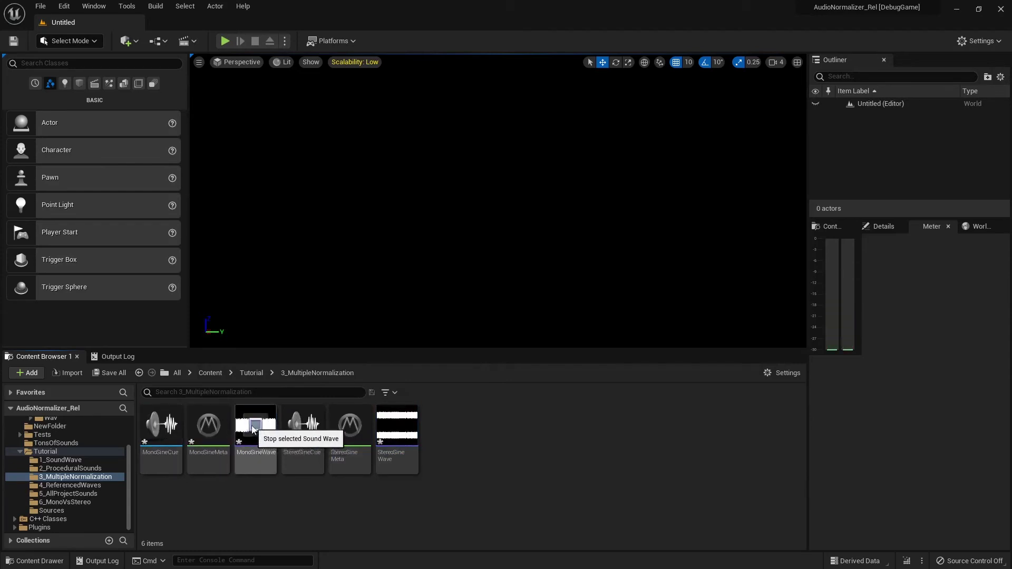
left_click(302, 425)
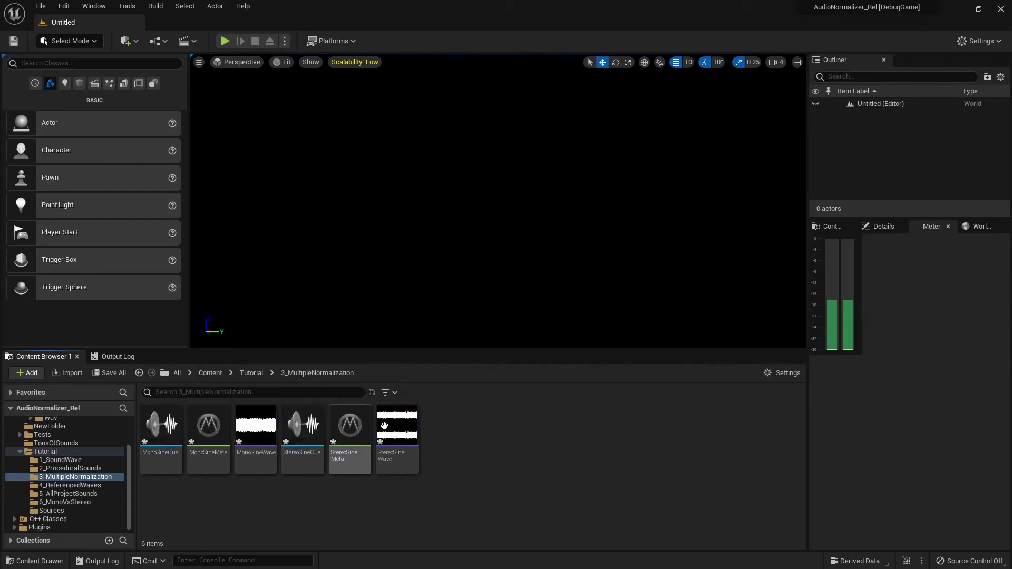
left_click(395, 428)
- Play the StereoSineMeta and MonoSineMeta MetaSounds in their editors to check their levels, and close both editors
double_click(350, 424)
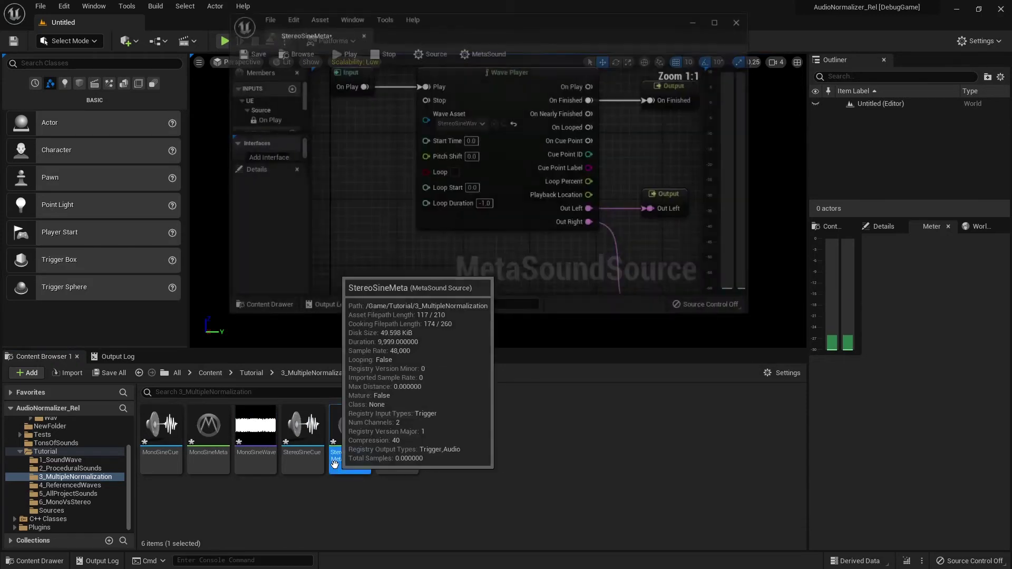
left_click(343, 53)
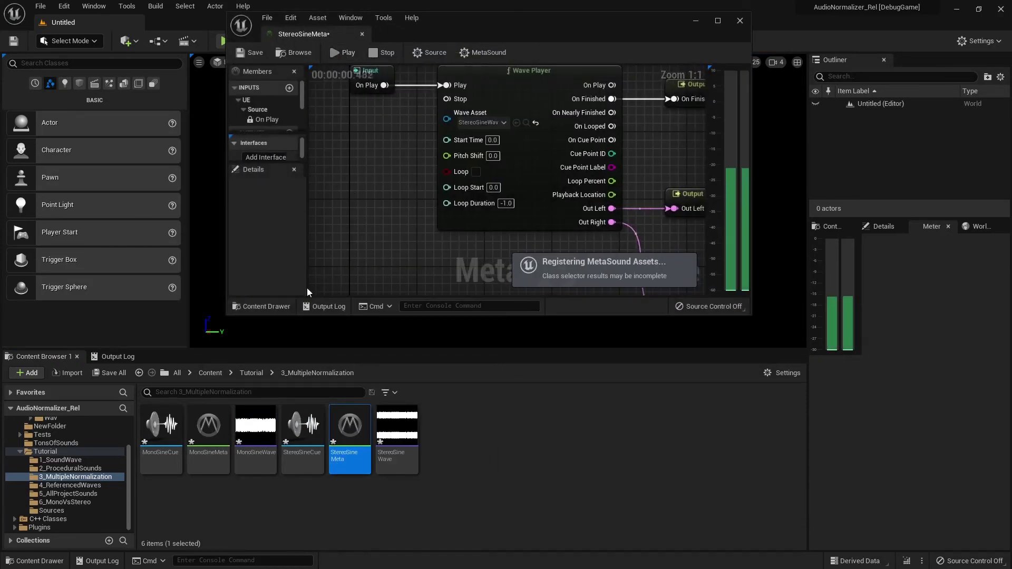
double_click(211, 446)
left_click(337, 56)
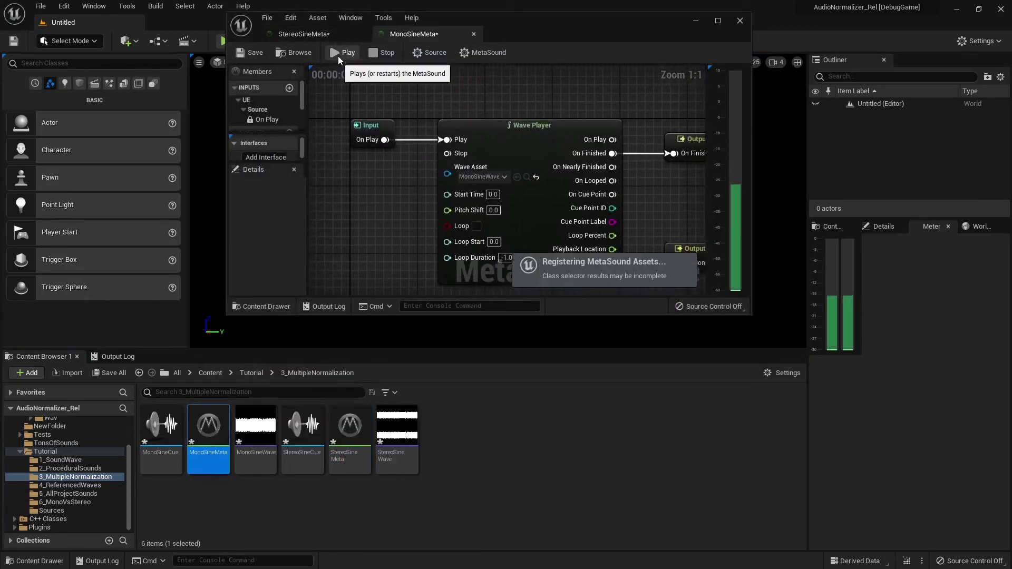
left_click(362, 35)
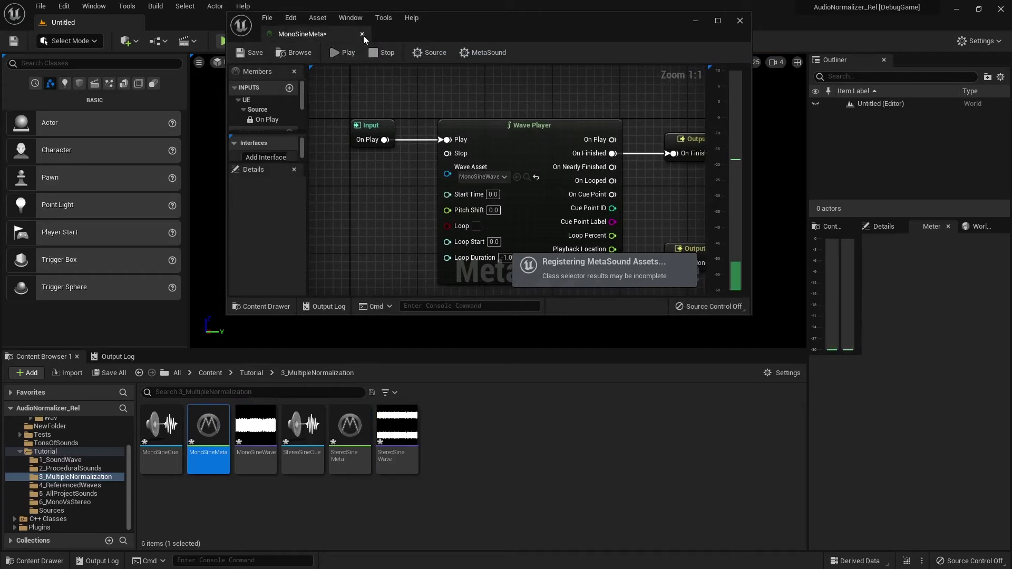
left_click(362, 35)
left_click(229, 499)
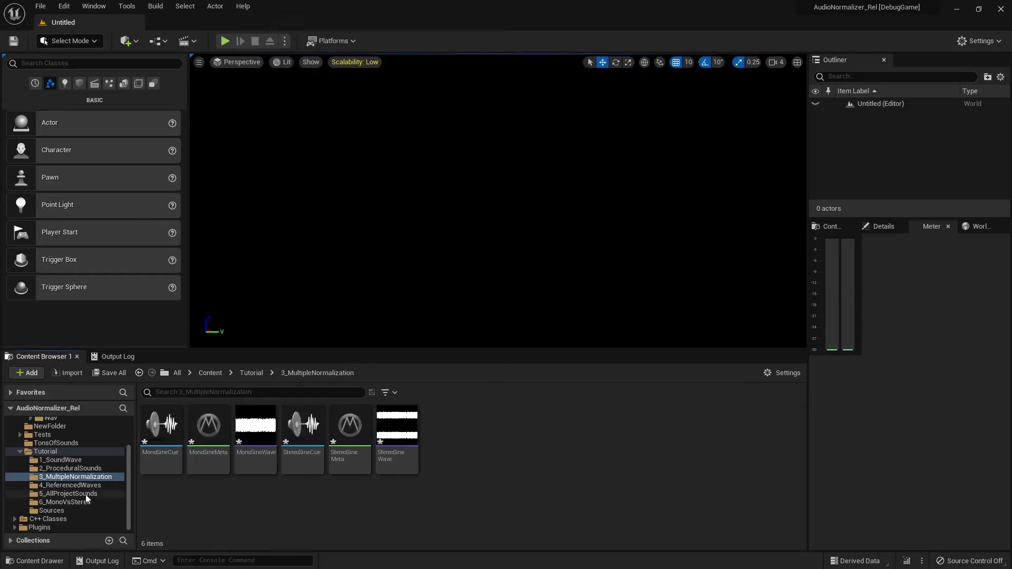
- Open the 4_ReferencedWaves folder and play the HighTone, LowTone and MidTone sound waves
left_click(83, 485)
left_click(276, 492)
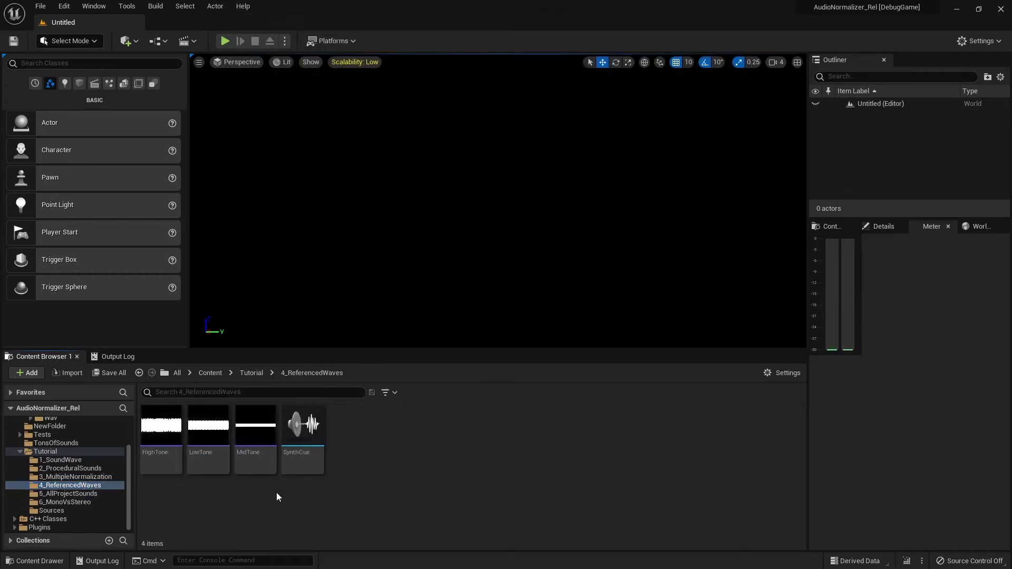
mouse_move(156, 431)
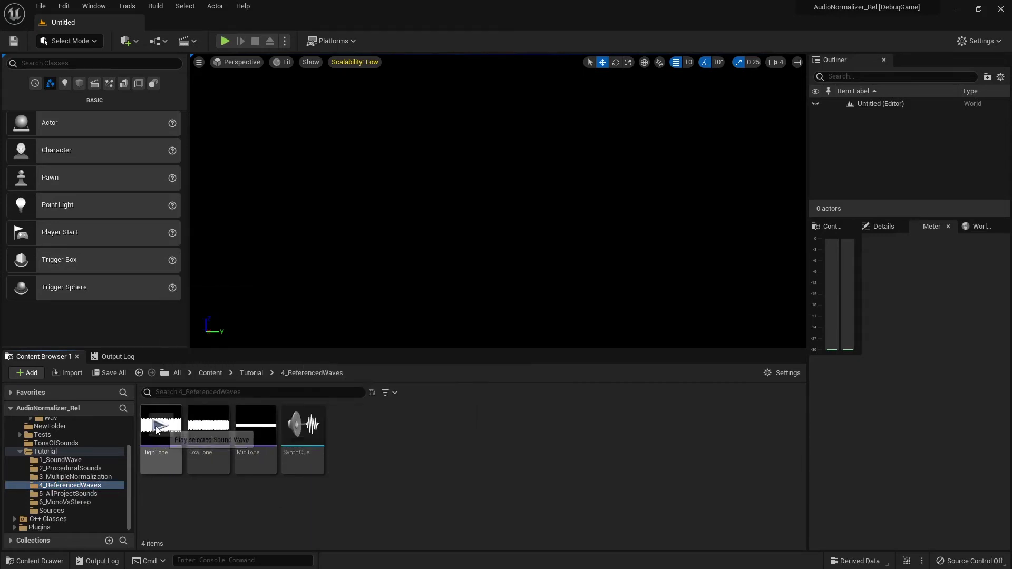
left_click(161, 427)
mouse_move(207, 426)
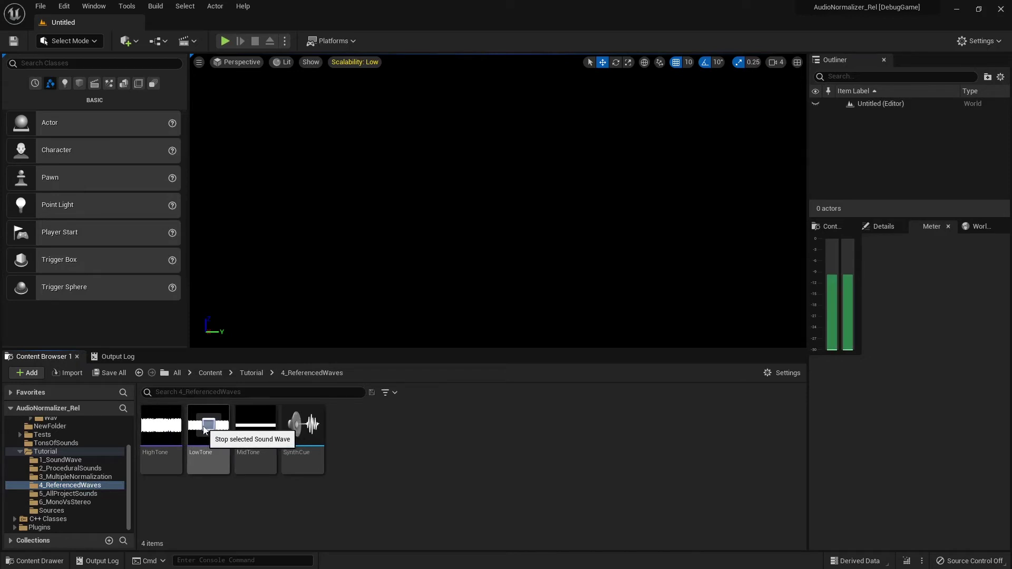
mouse_move(255, 427)
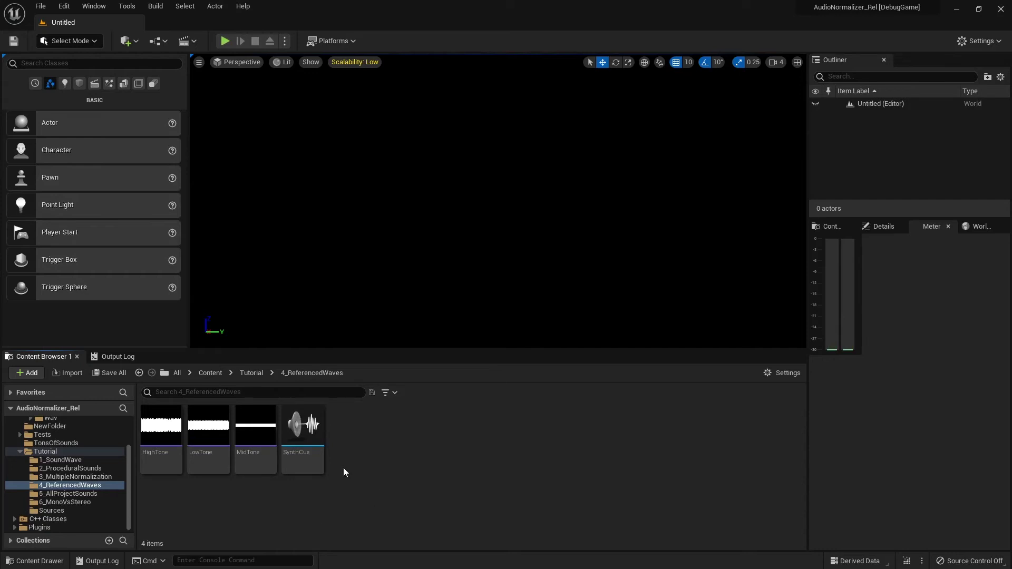
- Examine the LowTone, MidTone and HighTone wave players feeding the mixer in SynthCue, play the cue and close its editor
double_click(307, 462)
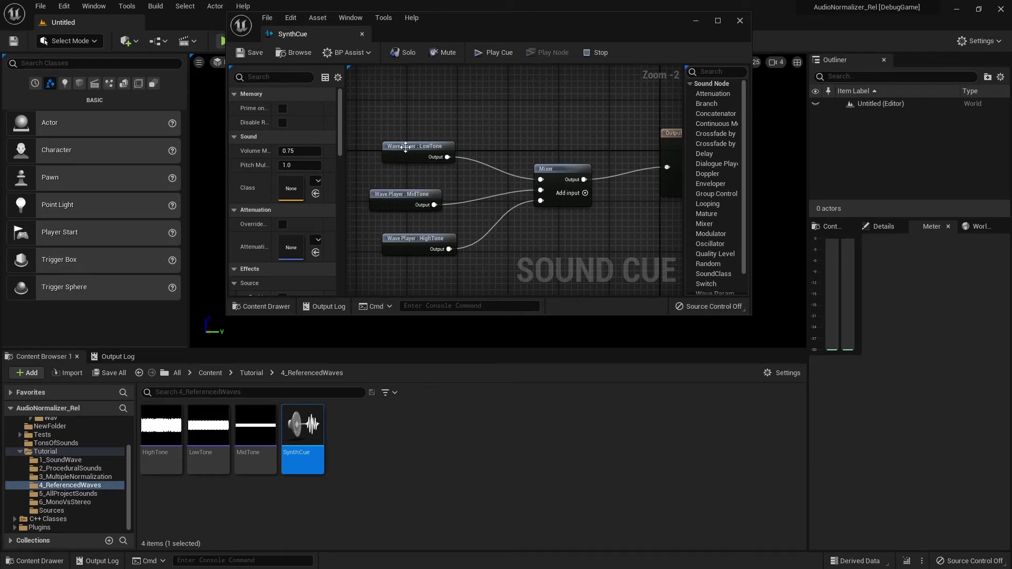
left_click(405, 147)
left_click(401, 194)
left_click(416, 238)
left_click(475, 78)
left_click(489, 52)
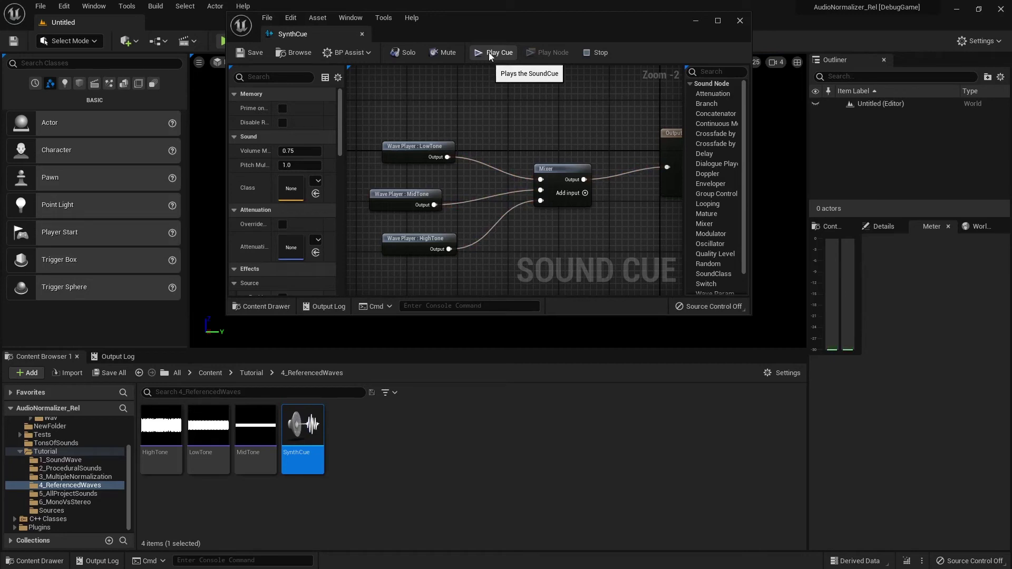
left_click(488, 53)
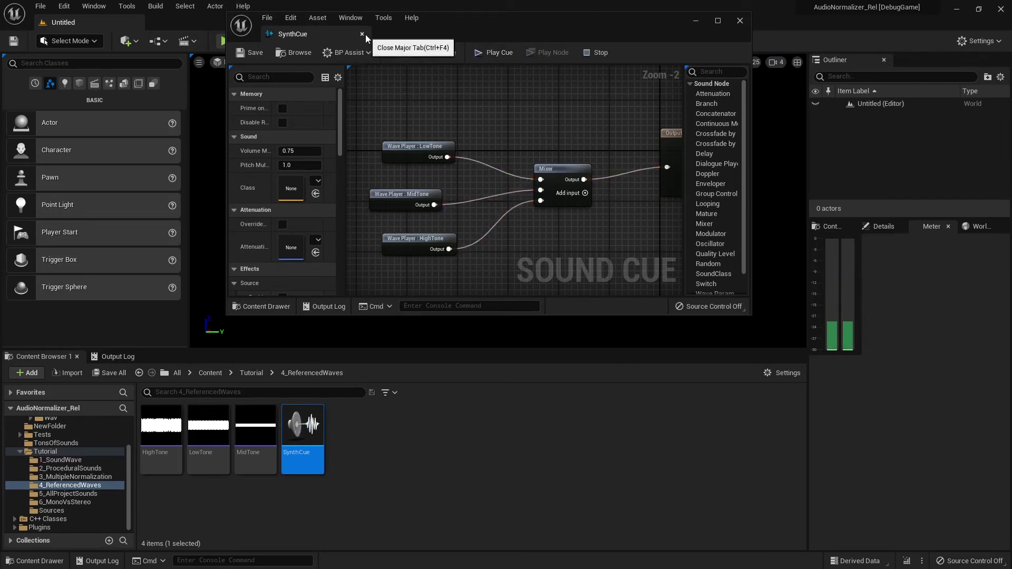
left_click(362, 34)
- Normalize the HighTone, LowTone and MidTone sound waves at Mid loudness, and play SynthCue to hear the effect
left_click(161, 432)
left_click(253, 456, "shift")
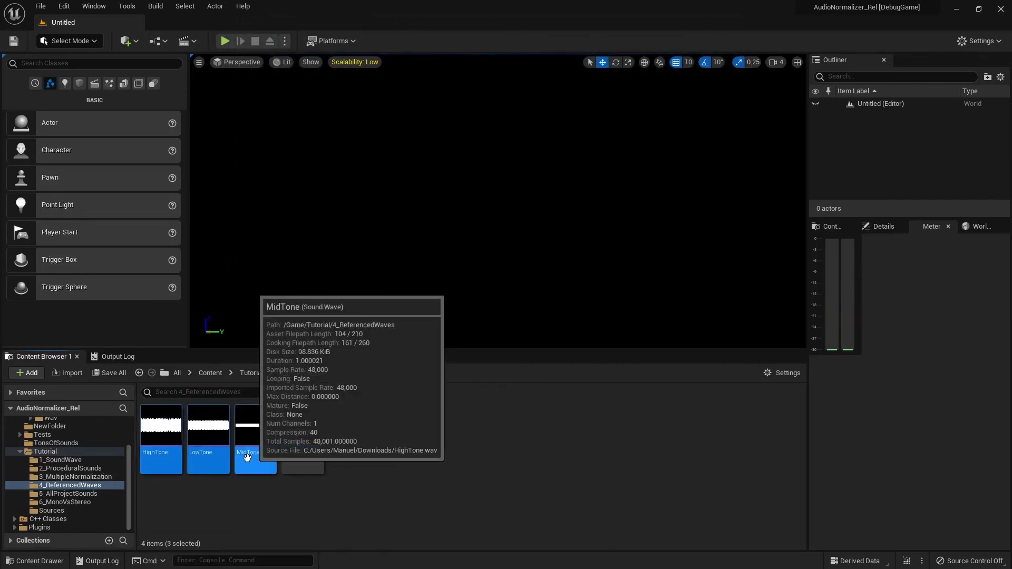
right_click(253, 456)
left_click(343, 302)
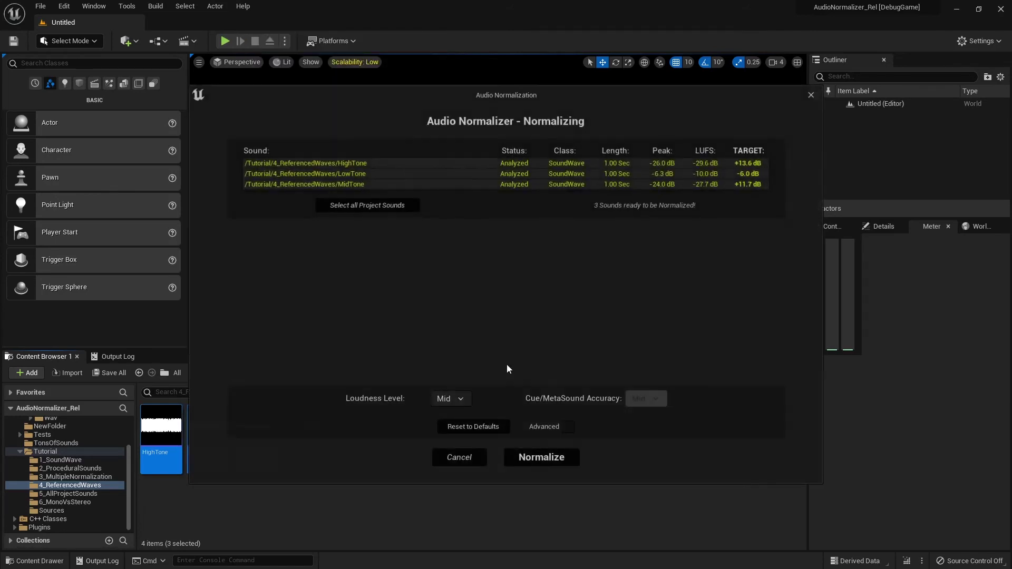
left_click(552, 459)
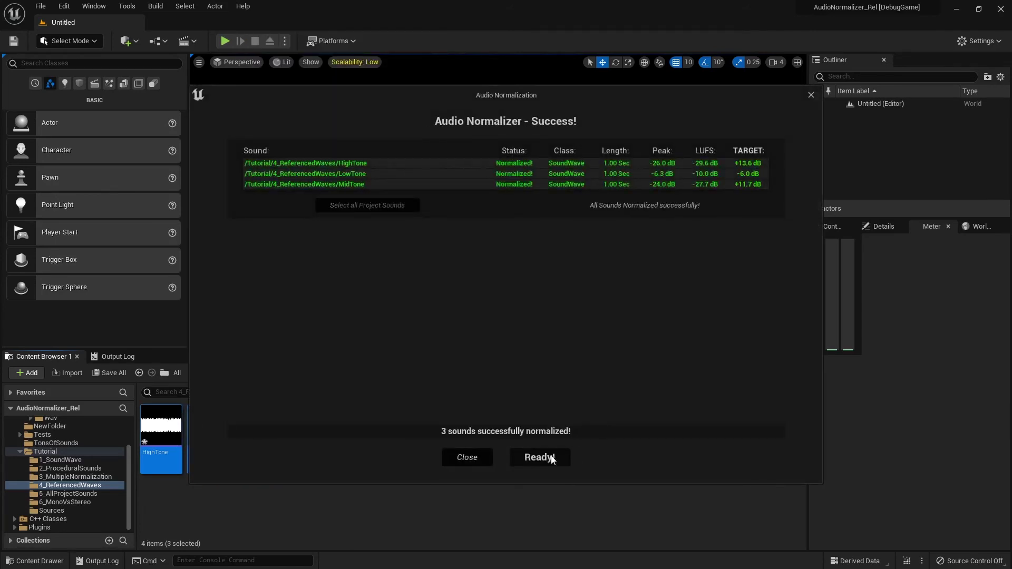
left_click(539, 458)
left_click(304, 426)
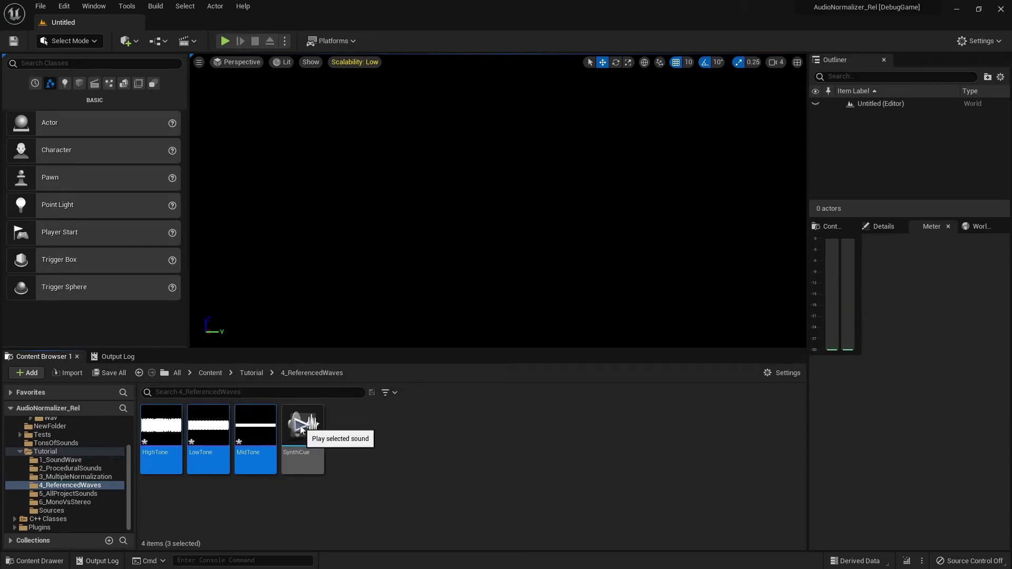
left_click(302, 428)
- Reload the HighTone, LowTone and MidTone assets to revert their normalization, and play SynthCue again
right_click(259, 437)
mouse_move(381, 258)
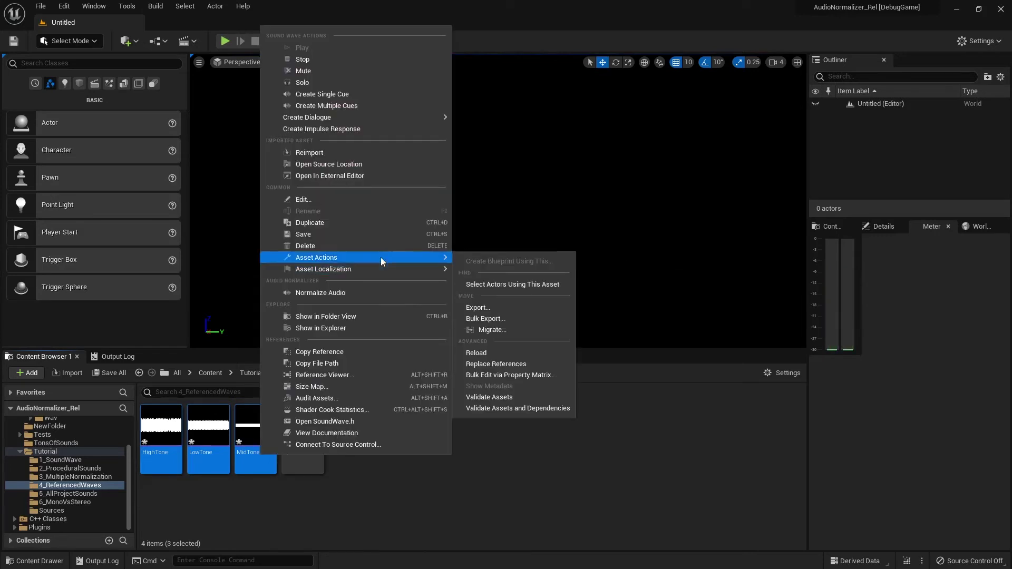
left_click(487, 355)
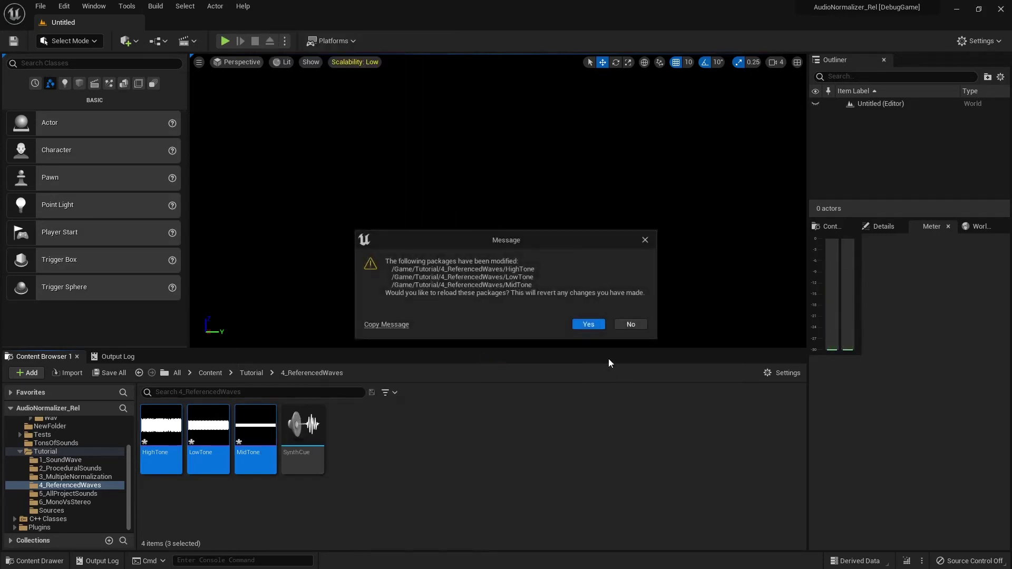
left_click(595, 322)
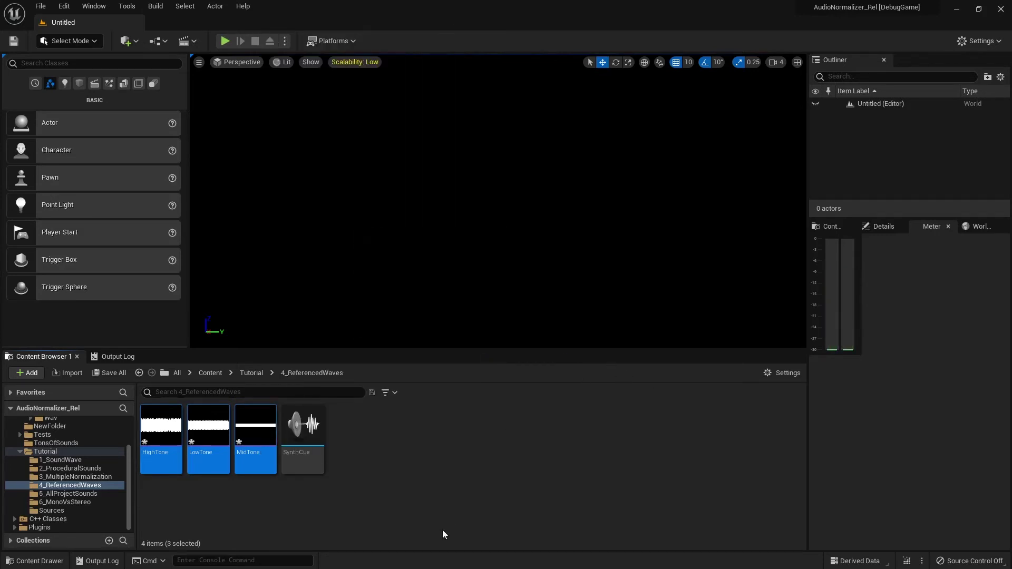
left_click(303, 431)
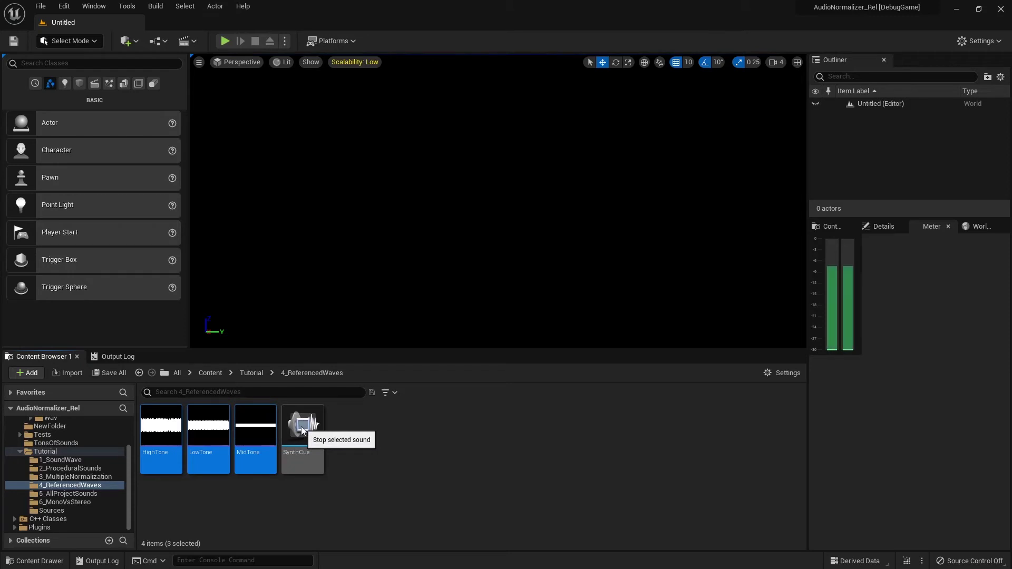
left_click(375, 470)
- Reopen SynthCue and examine its LowTone, MidTone and HighTone wave players and the mixer they feed
double_click(303, 462)
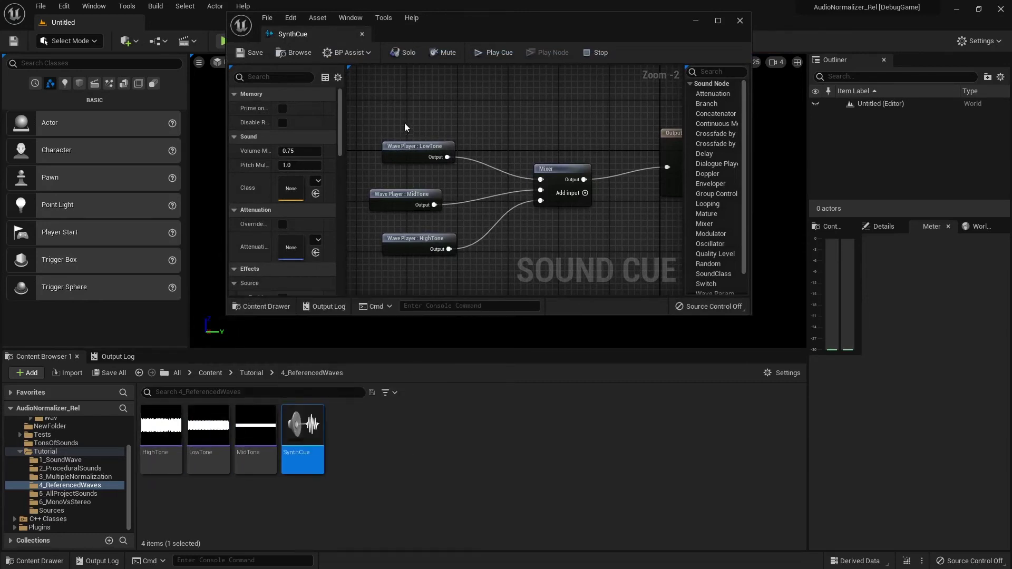
left_click(419, 151)
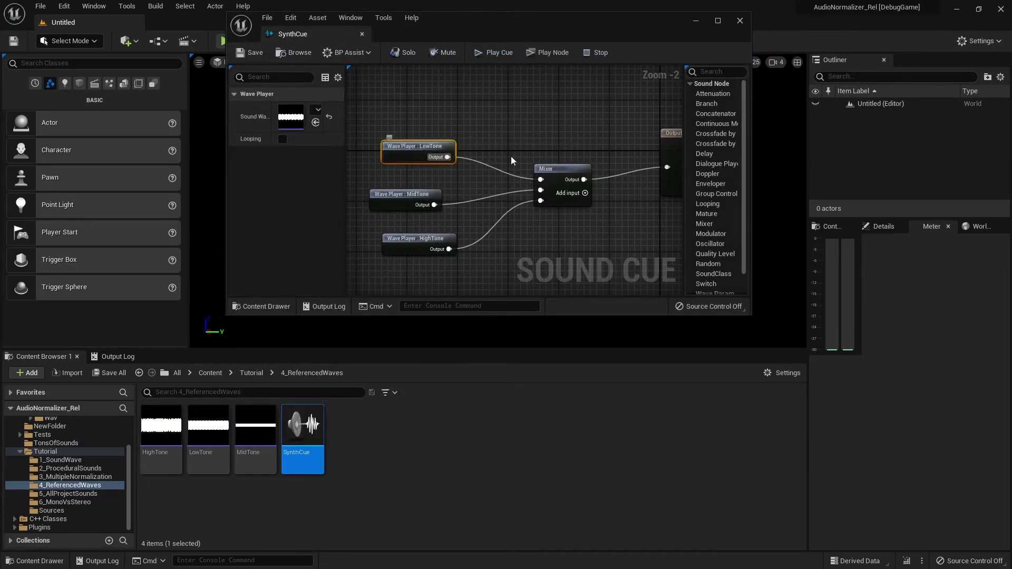
left_click(553, 169)
left_click(412, 152)
left_click(396, 203)
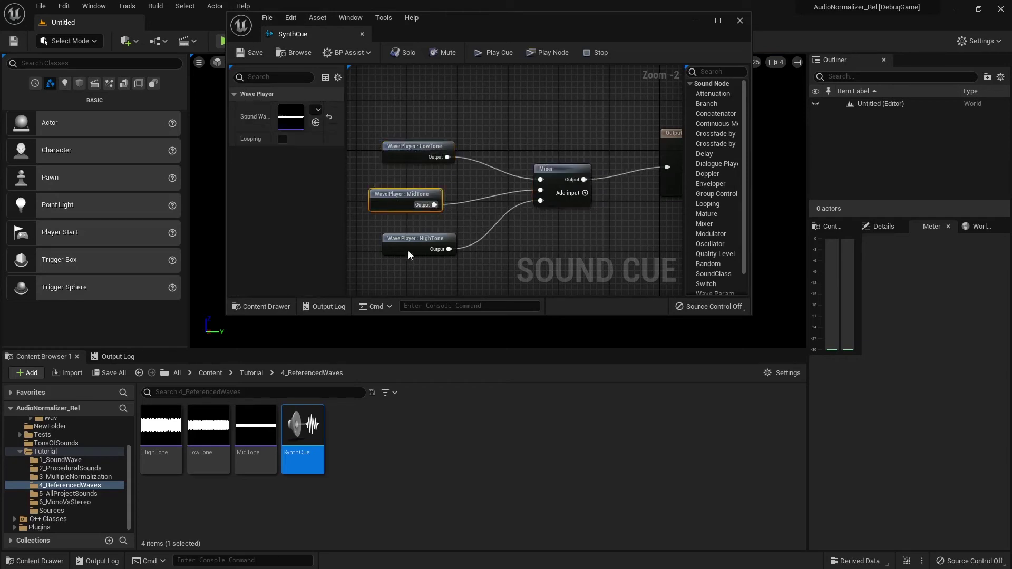
left_click(408, 252)
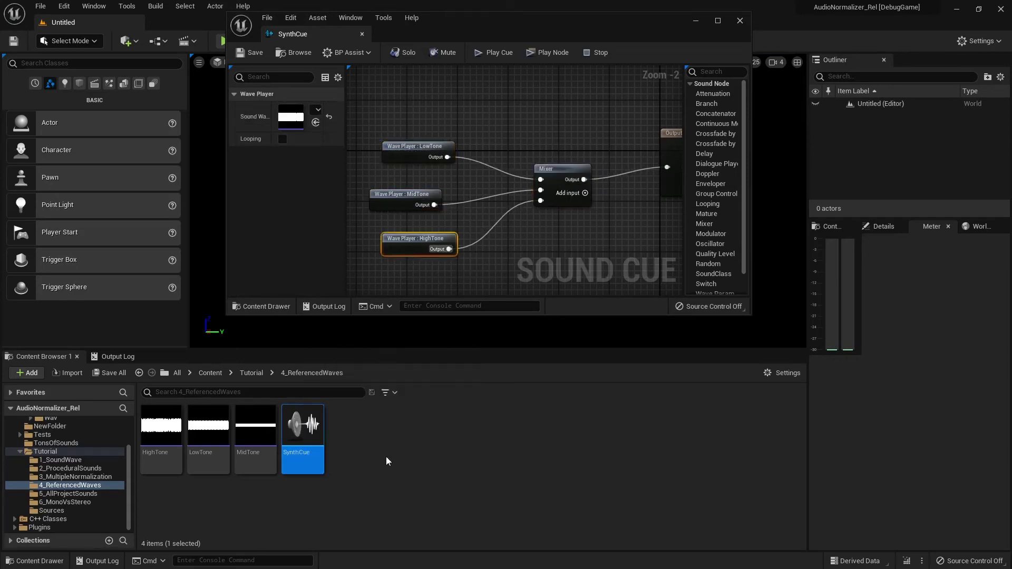
left_click(161, 432)
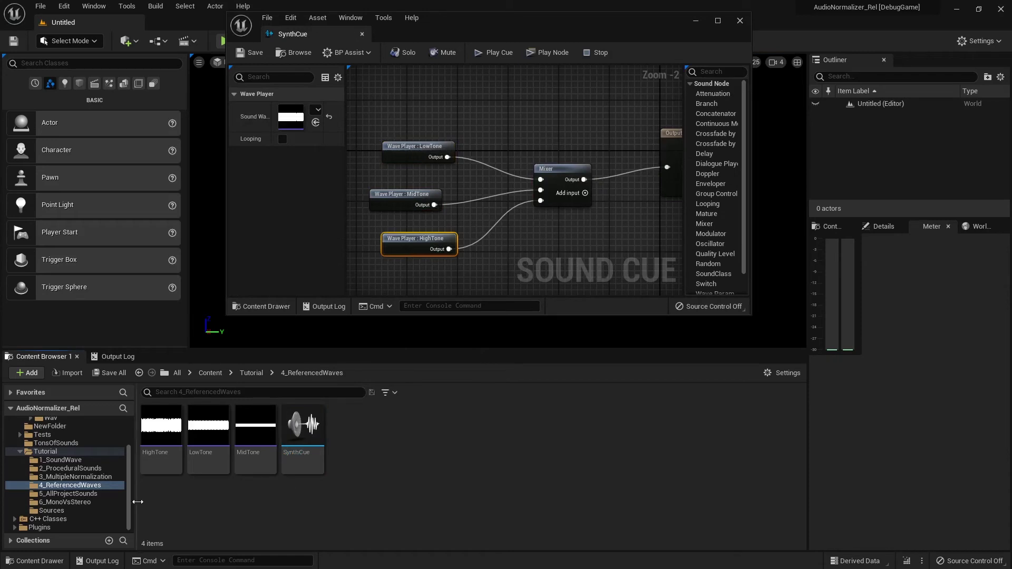
- Close the SynthCue editor and check how the normalizer treats HighTone, LowTone, MidTone and SynthCue when all four are selected
left_click(362, 35)
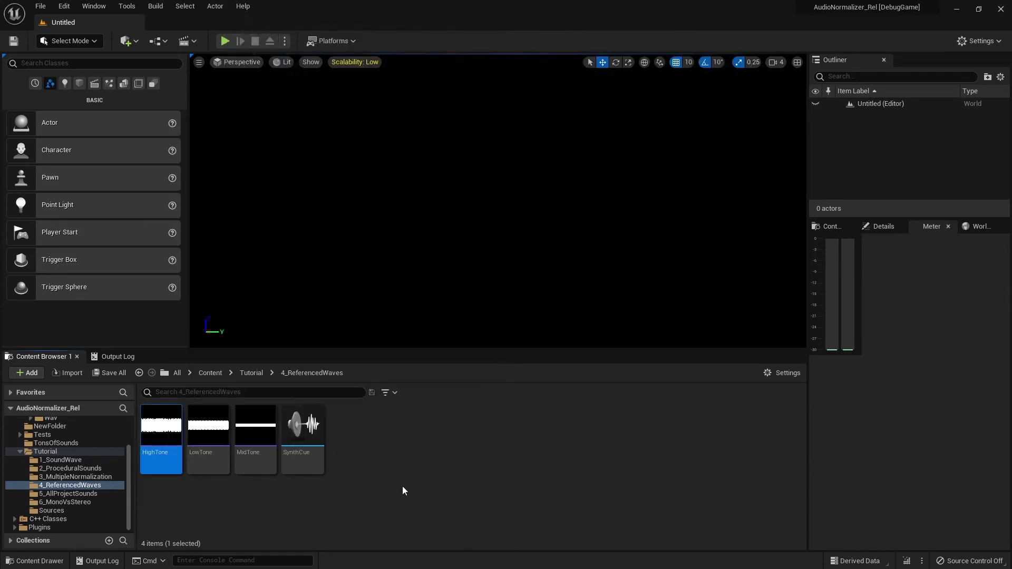
left_click(311, 457, "shift")
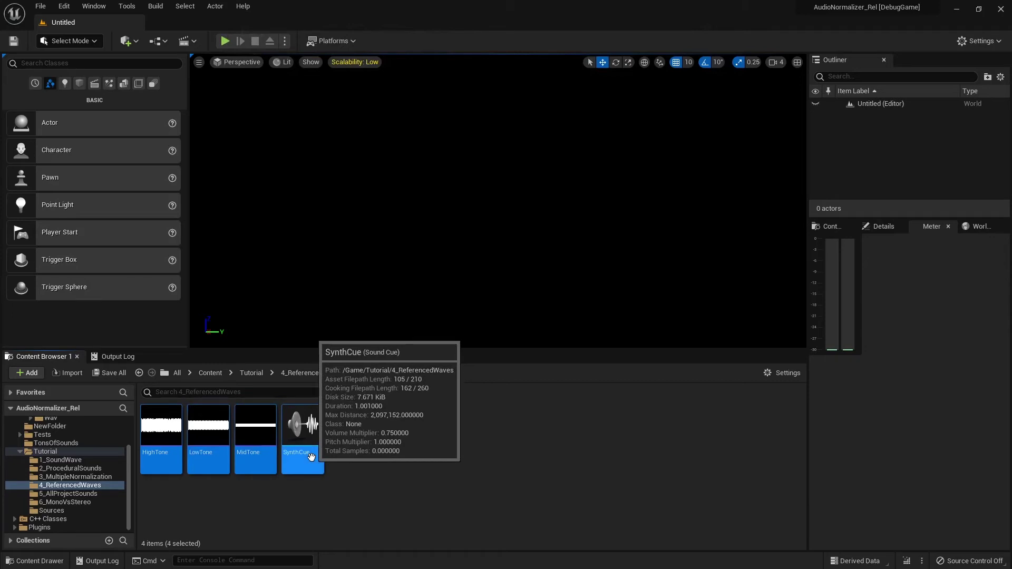
right_click(311, 457)
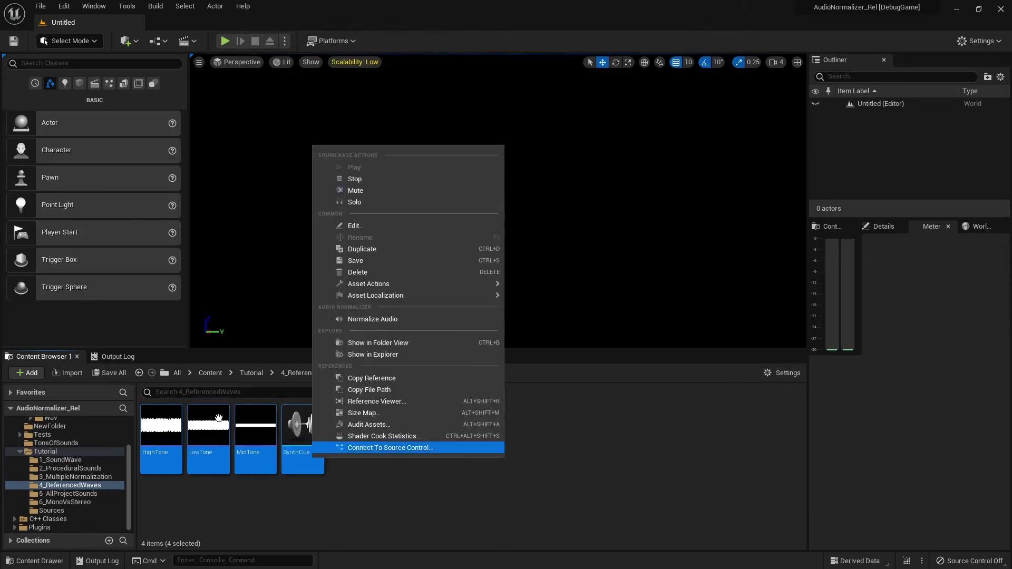
left_click(388, 320)
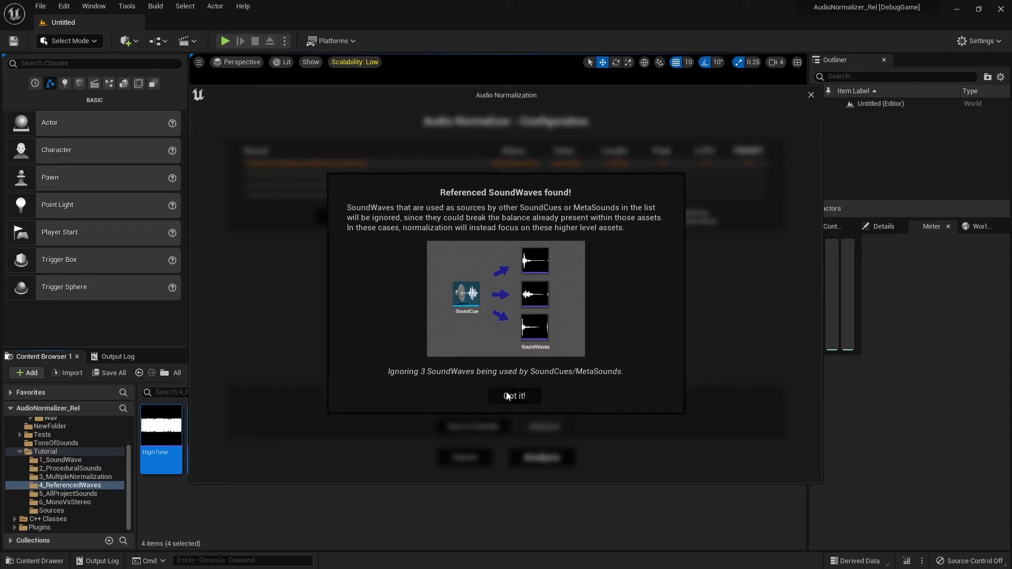
left_click(521, 398)
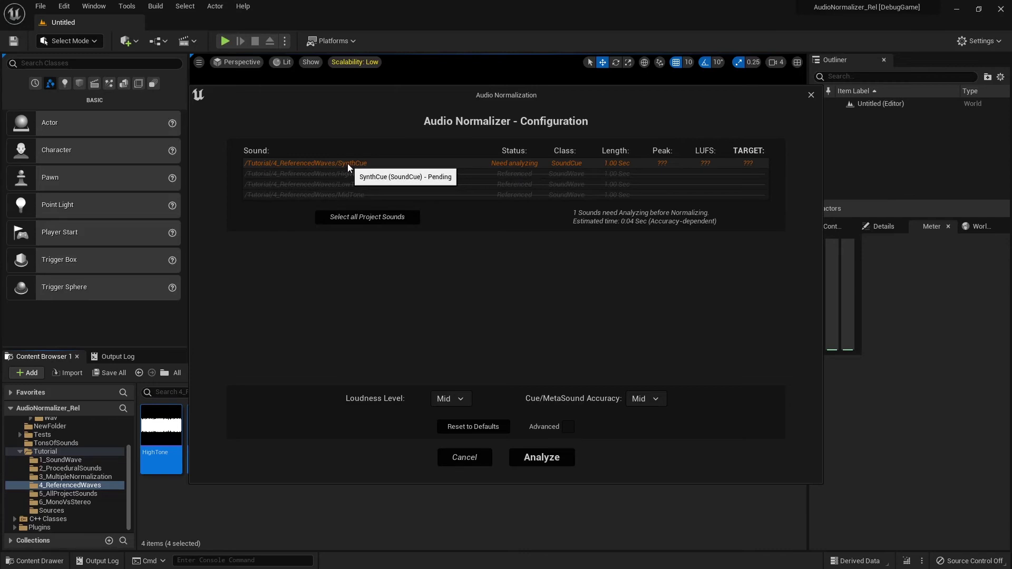
left_click(541, 457)
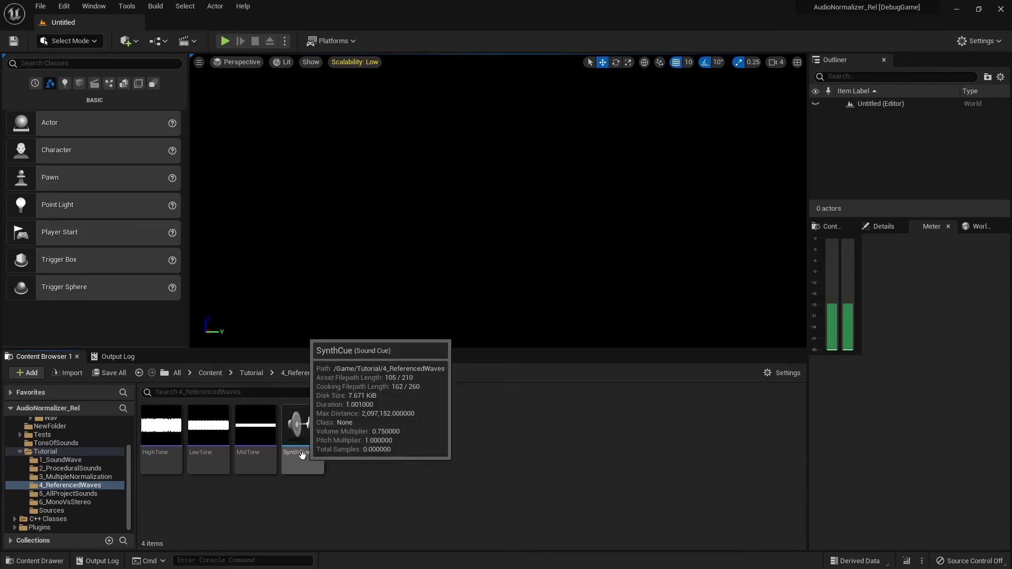
- Analyze and normalize SynthCue together with the HighTone, LowTone and MidTone waves at Mid loudness, and play SynthCue
right_click(302, 455)
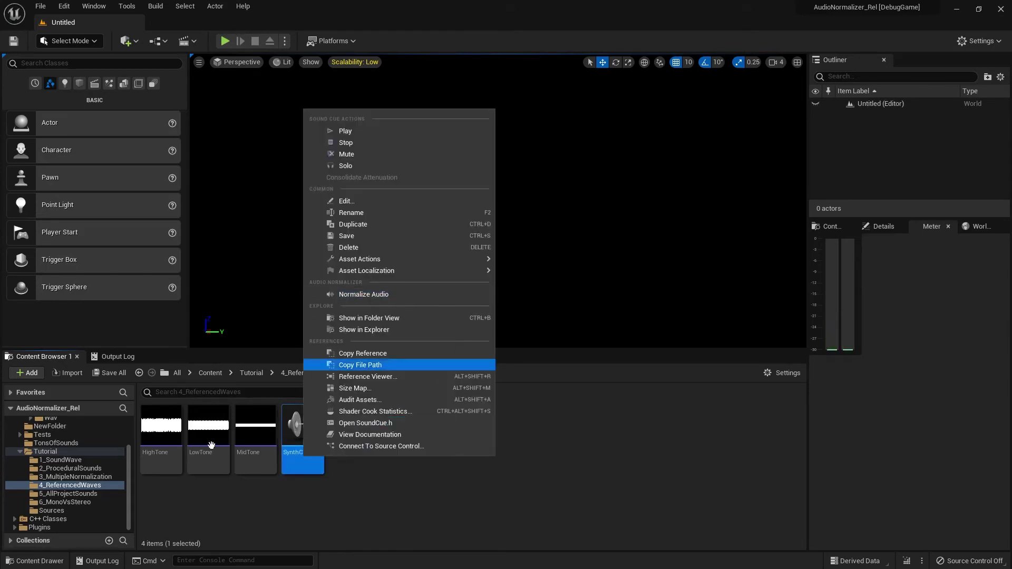
left_click(161, 430, "shift")
right_click(291, 460)
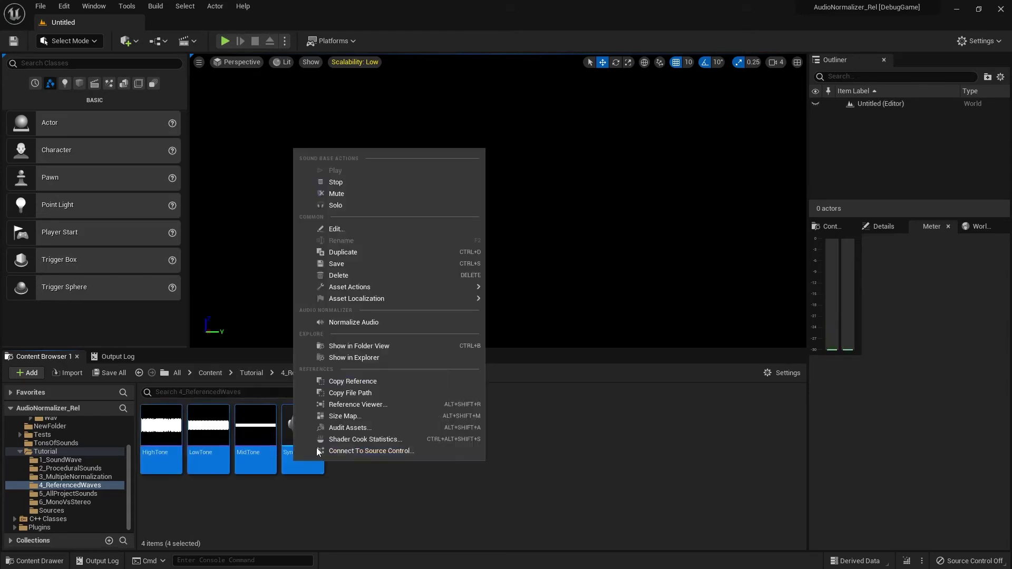
left_click(365, 318)
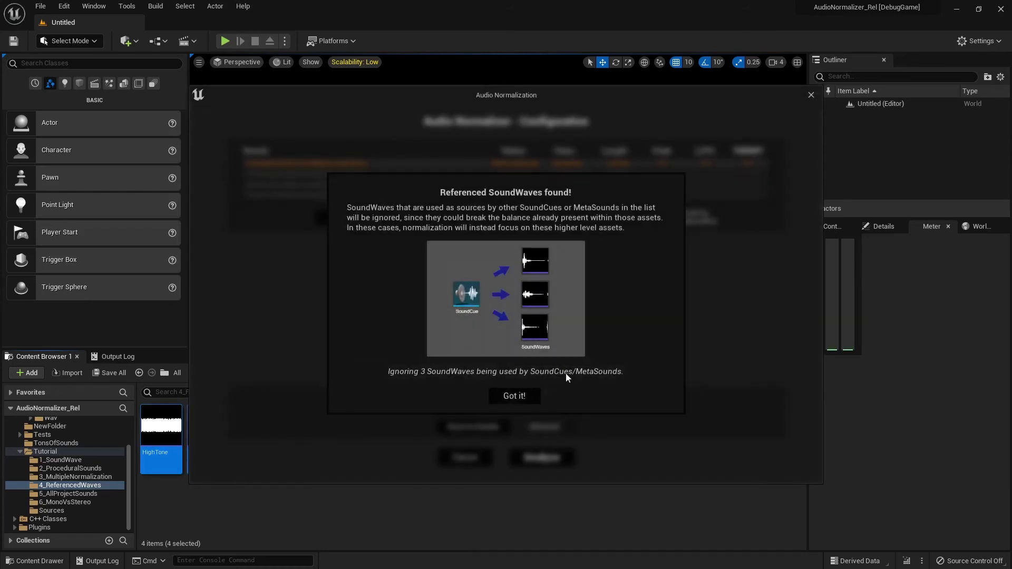
left_click(525, 395)
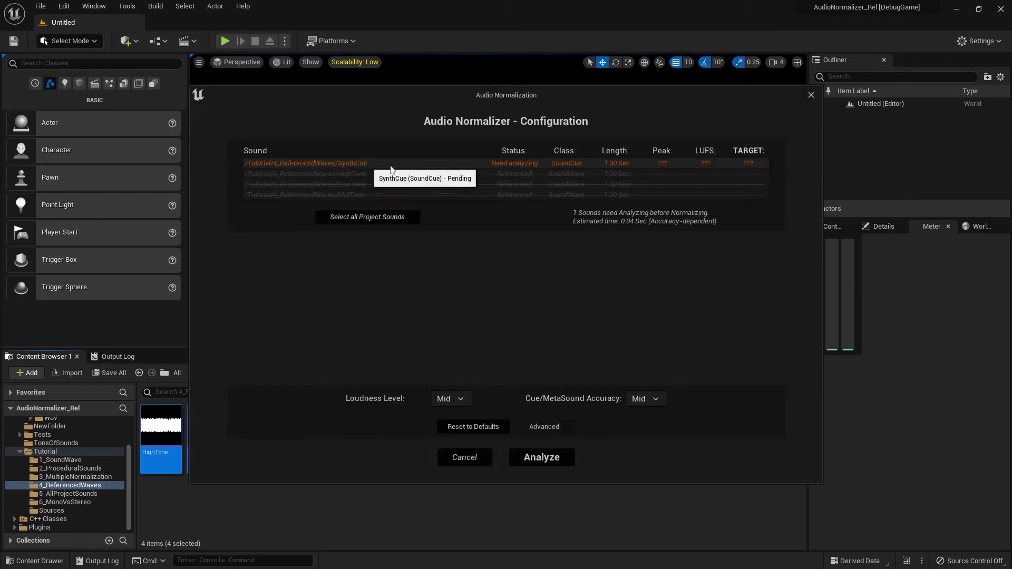
left_click(543, 457)
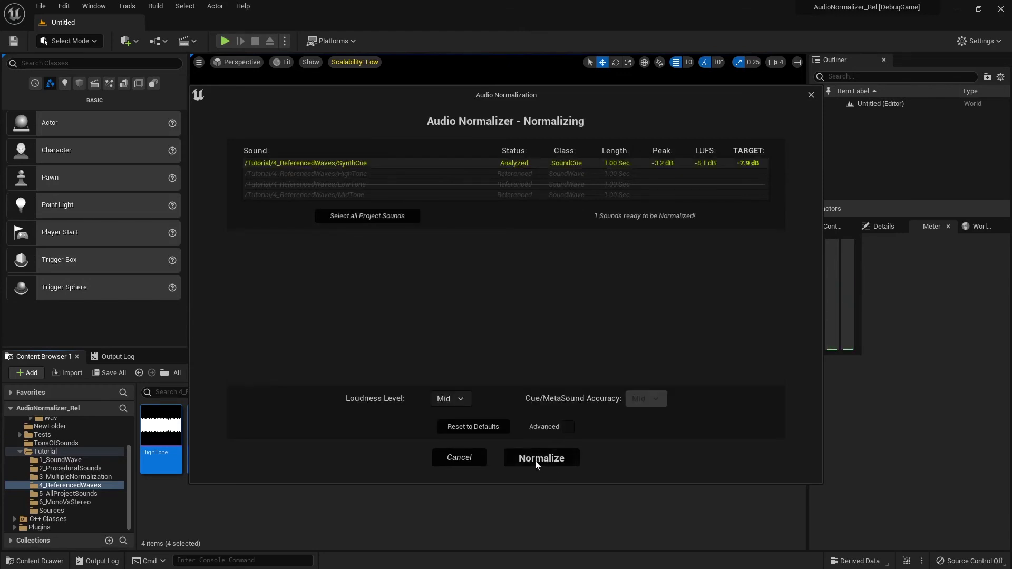
left_click(537, 463)
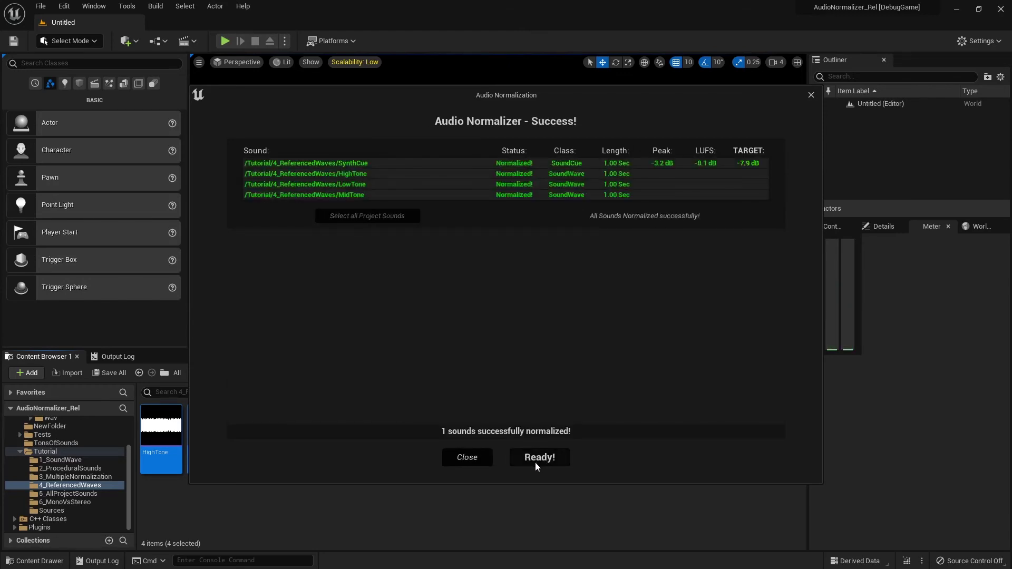
left_click(463, 458)
left_click(239, 491)
left_click(299, 431)
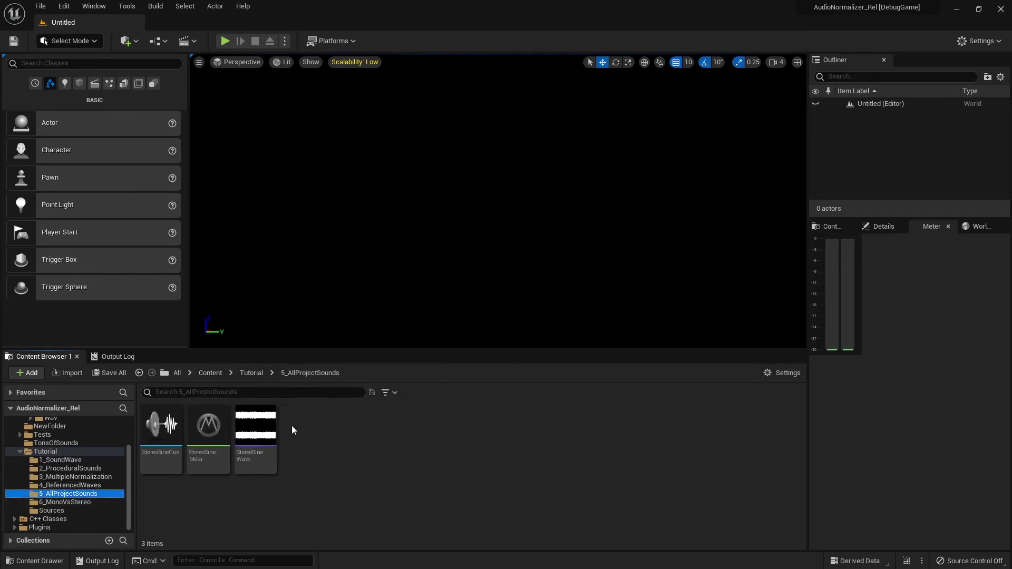
- Open the normalizer for StereoSineWave in the 5_AllProjectSounds folder and expand its selection to all project sounds
left_click(261, 463)
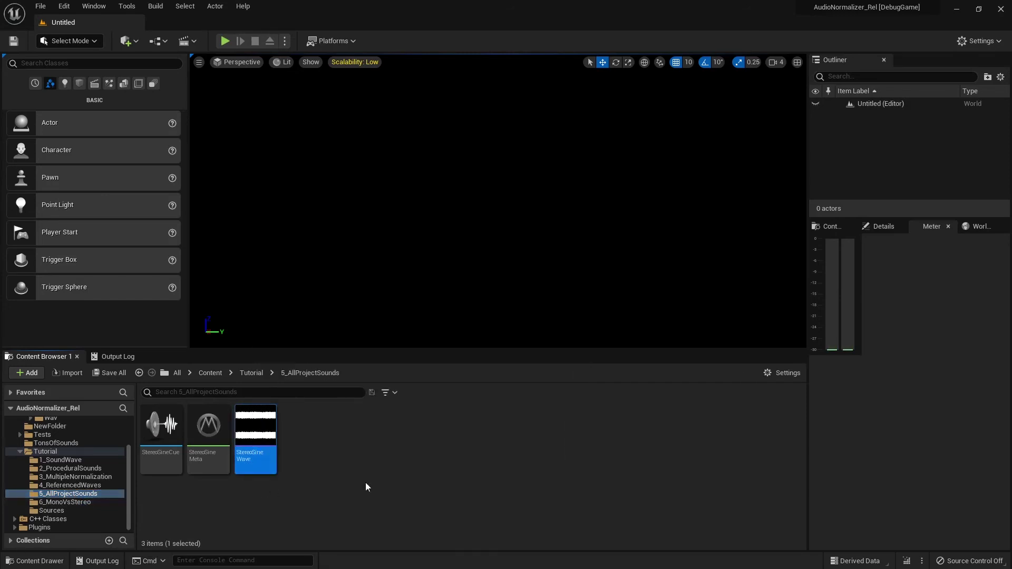
right_click(200, 458)
key("Escape")
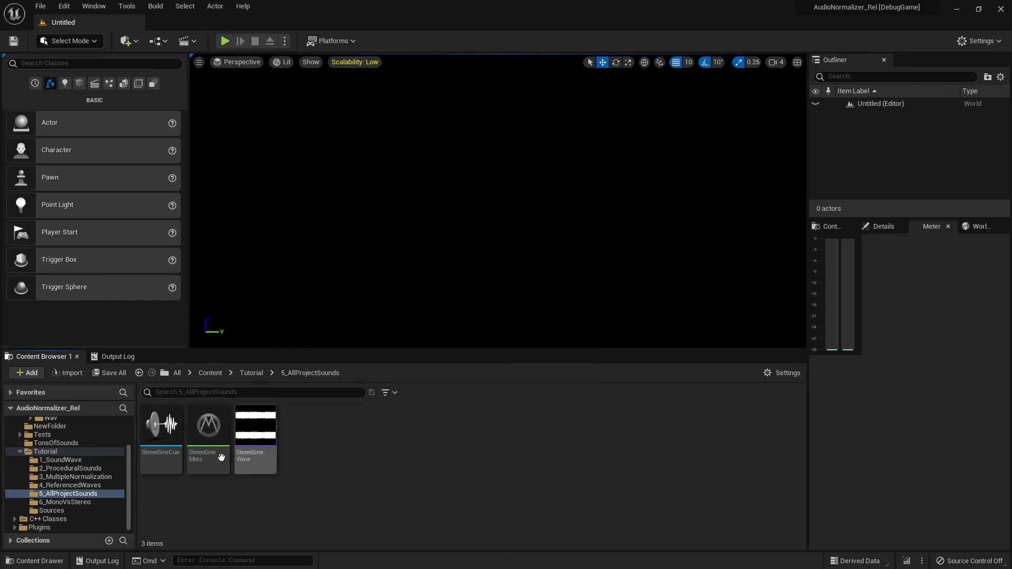
right_click(254, 453)
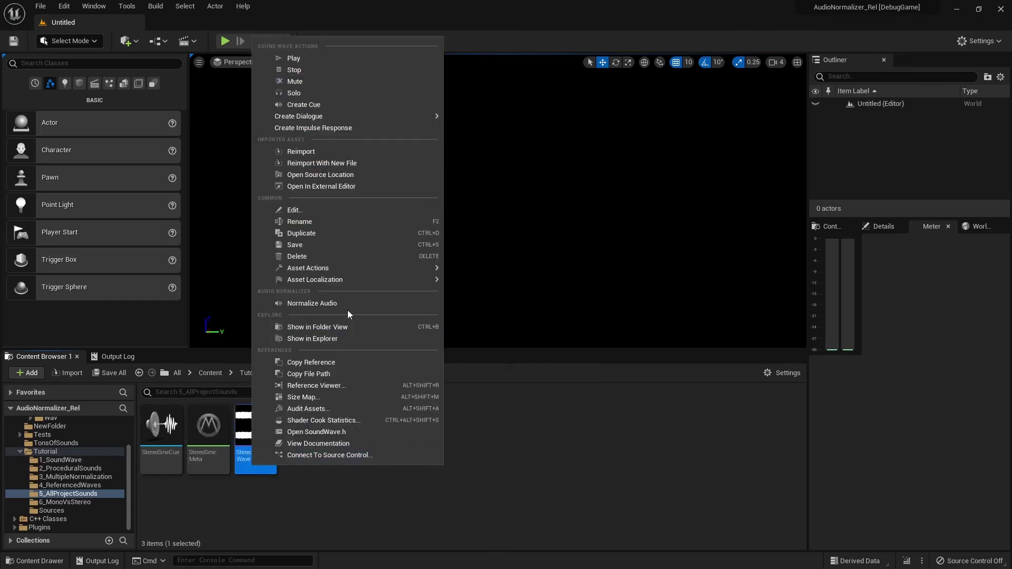
left_click(321, 306)
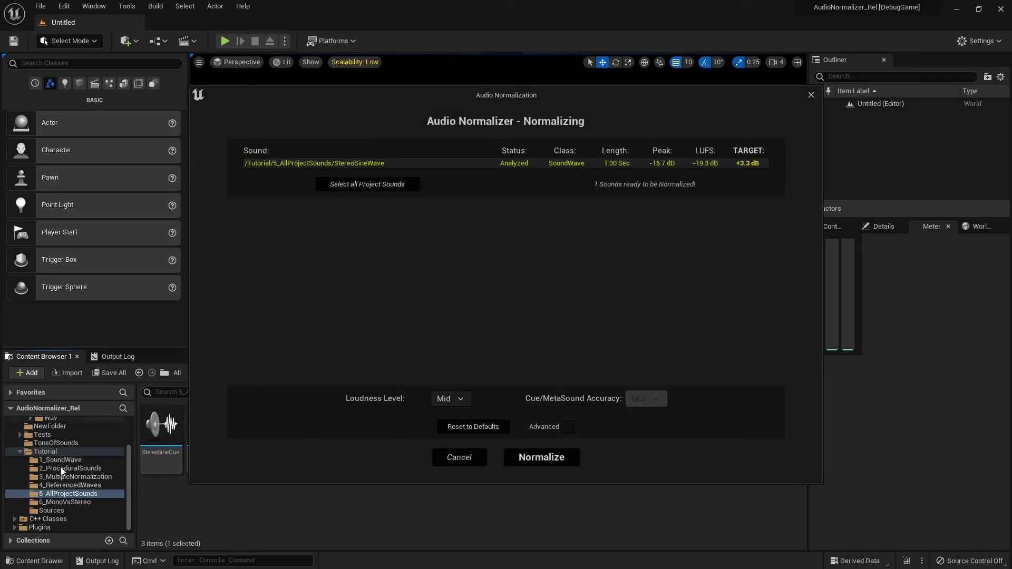
left_click(362, 186)
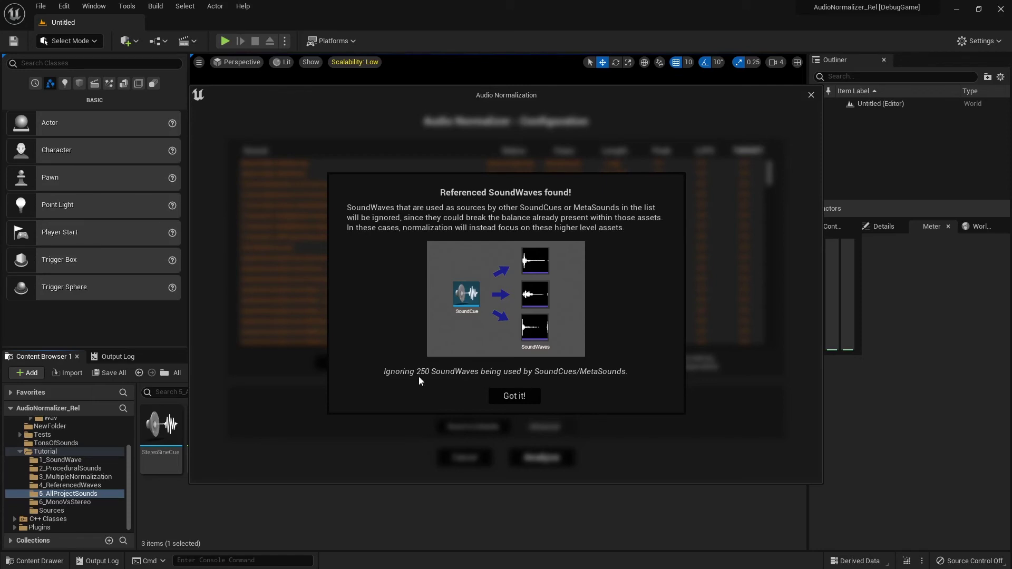
left_click(517, 394)
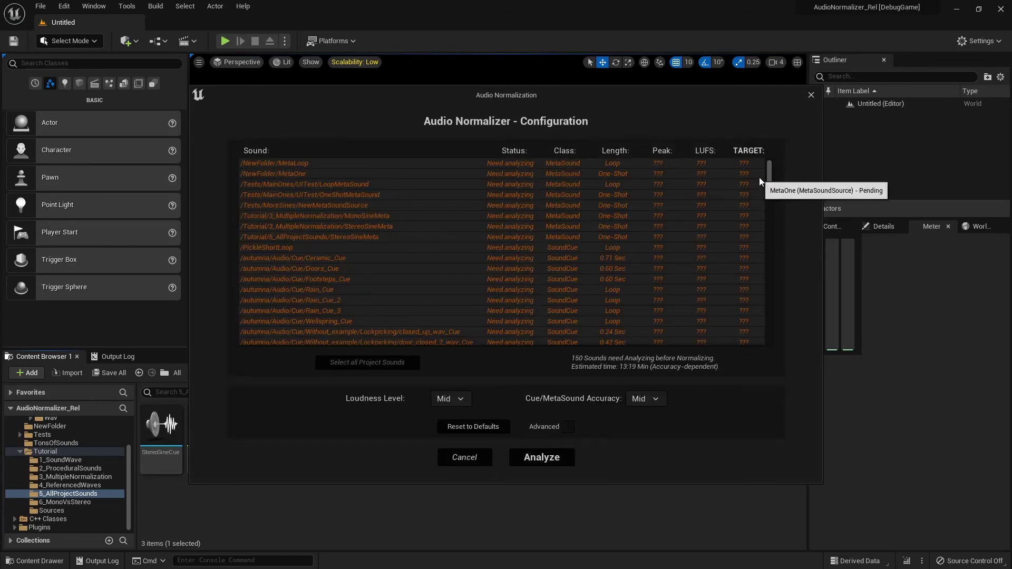
- Look through the project-wide sound list, from the unanalyzed MetaSounds and cues to the analyzed, normalized and referenced waves
left_click_drag(770, 175, 773, 236)
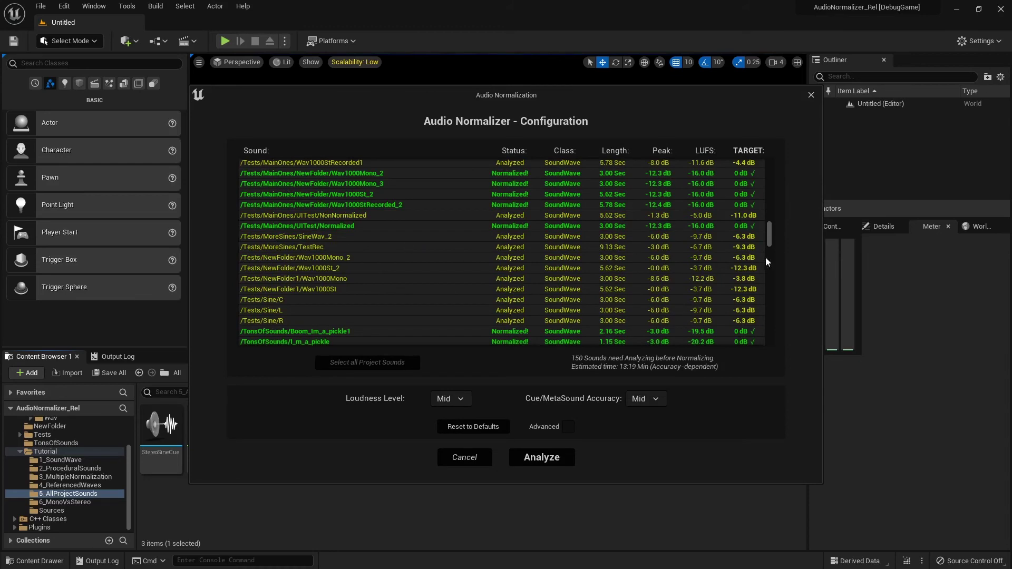
scroll(769, 240, "down", 5)
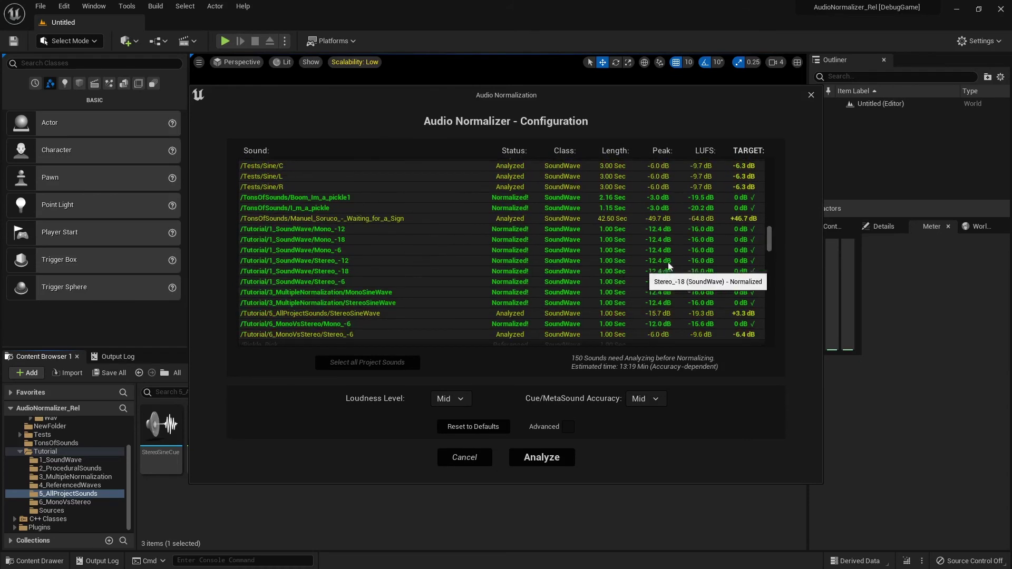
left_click_drag(767, 236, 770, 244)
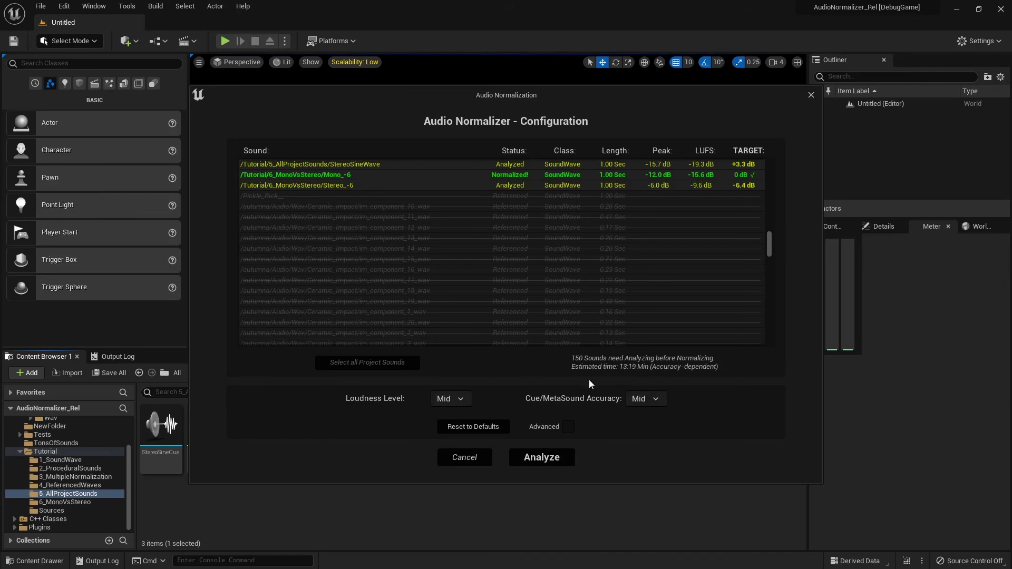
- Try the Low, Mid, High and Ultra Cue/MetaSound Accuracy levels, comparing their estimated analysis times, and return to Low
left_click(651, 400)
left_click(648, 411)
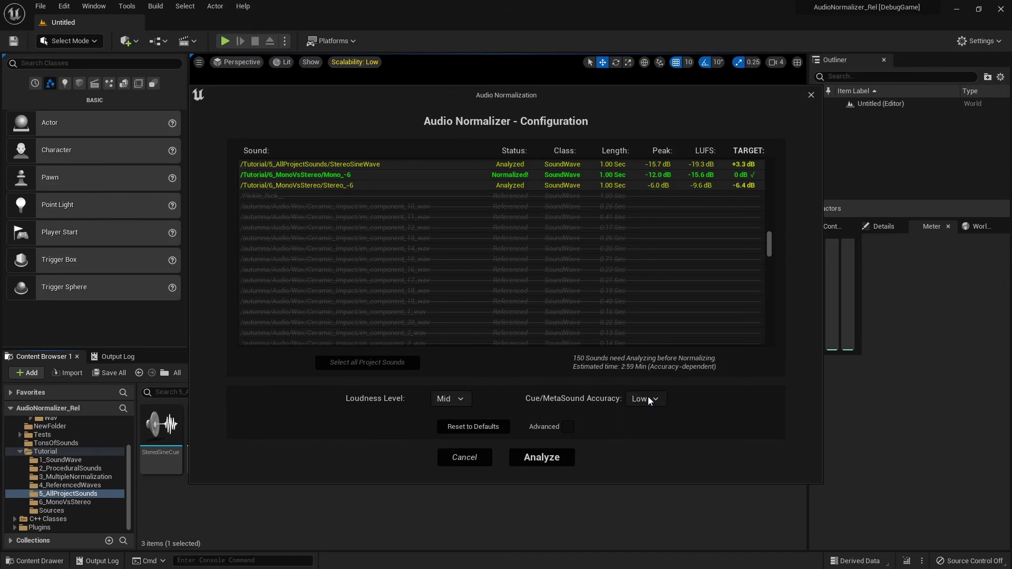
left_click(646, 399)
left_click(643, 425)
left_click(642, 401)
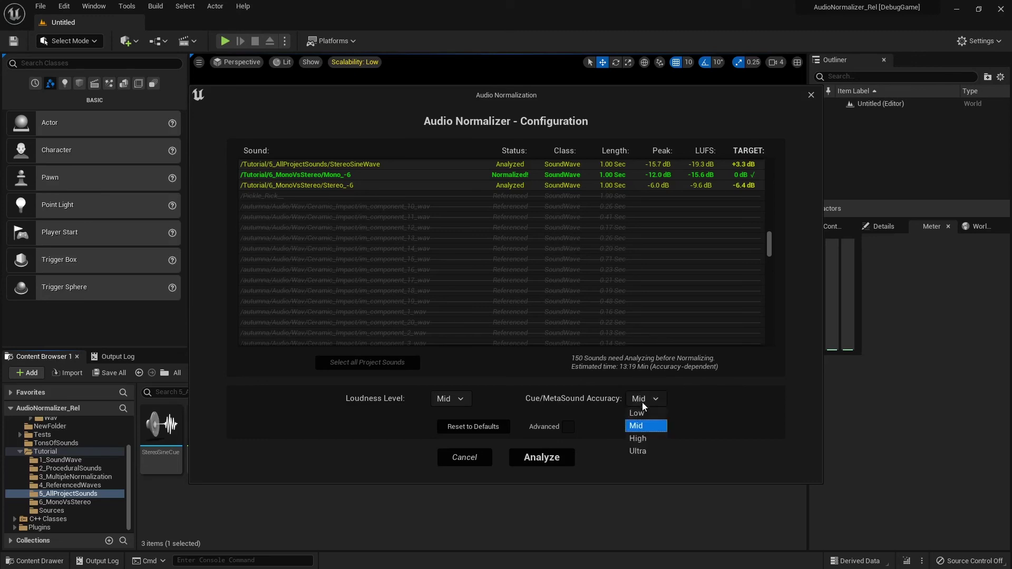
left_click(644, 428)
left_click(642, 399)
left_click(643, 437)
left_click(642, 399)
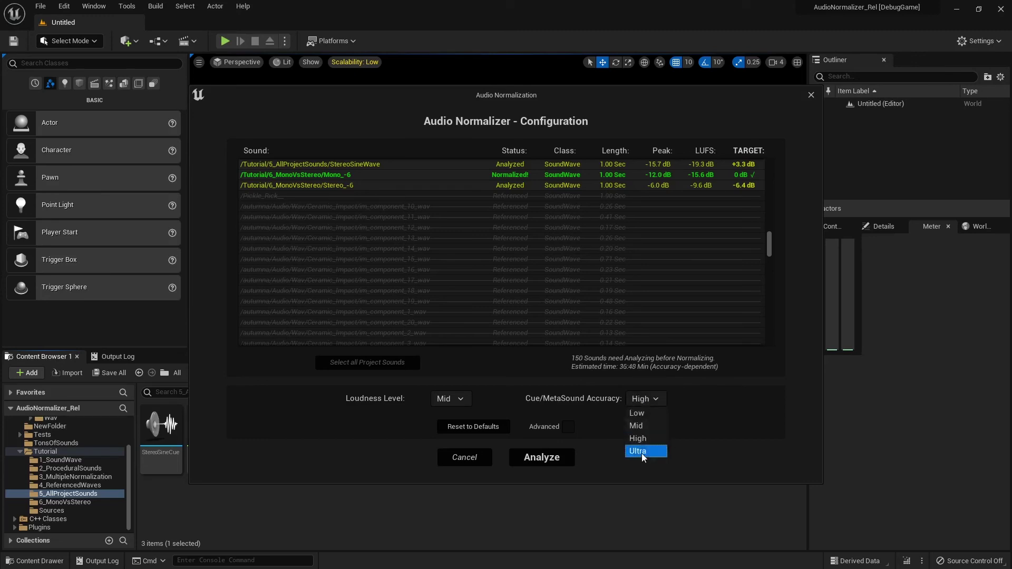
left_click(641, 451)
left_click(641, 399)
left_click(642, 412)
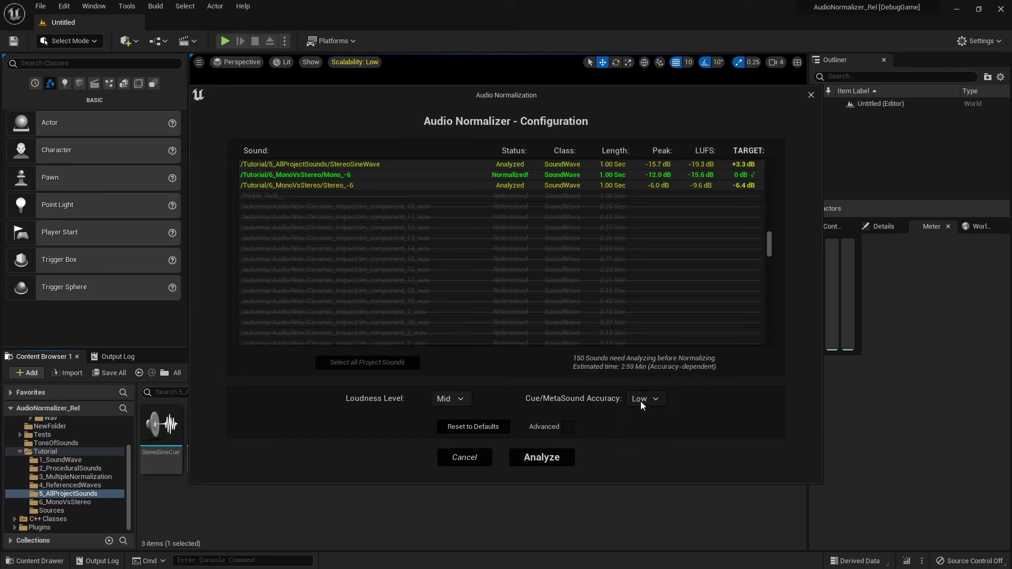
- Switch the Cue/MetaSound Accuracy back and forth between Ultra and Low to compare the fastest and slowest estimates
left_click(640, 400)
left_click(649, 452)
left_click(648, 399)
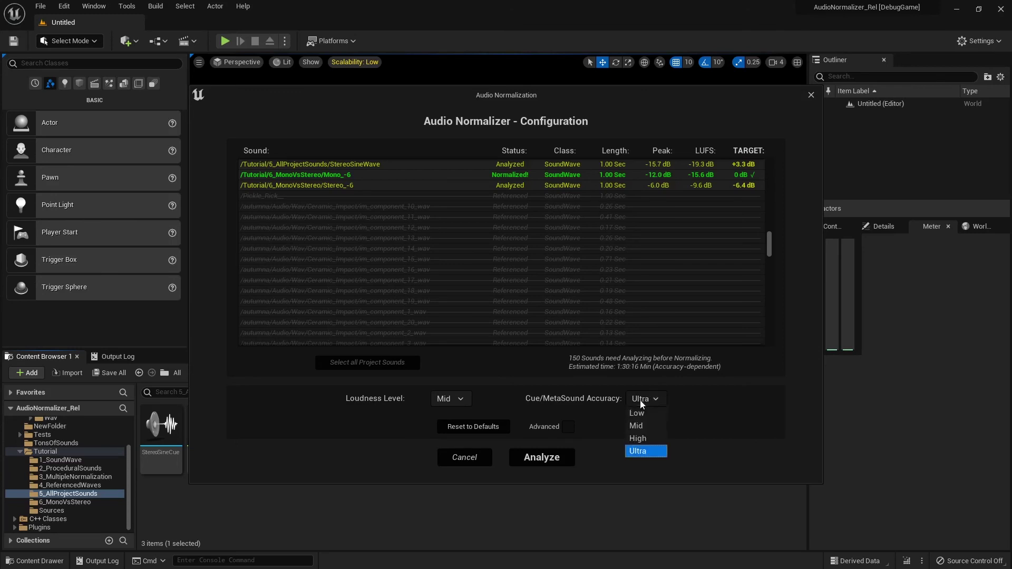
left_click(640, 412)
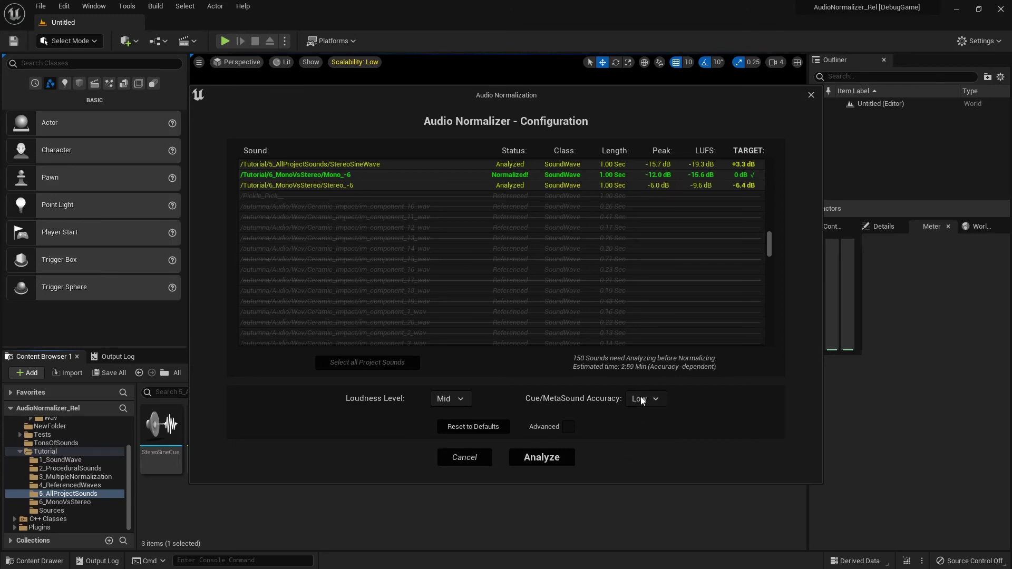
left_click(641, 400)
left_click(643, 449)
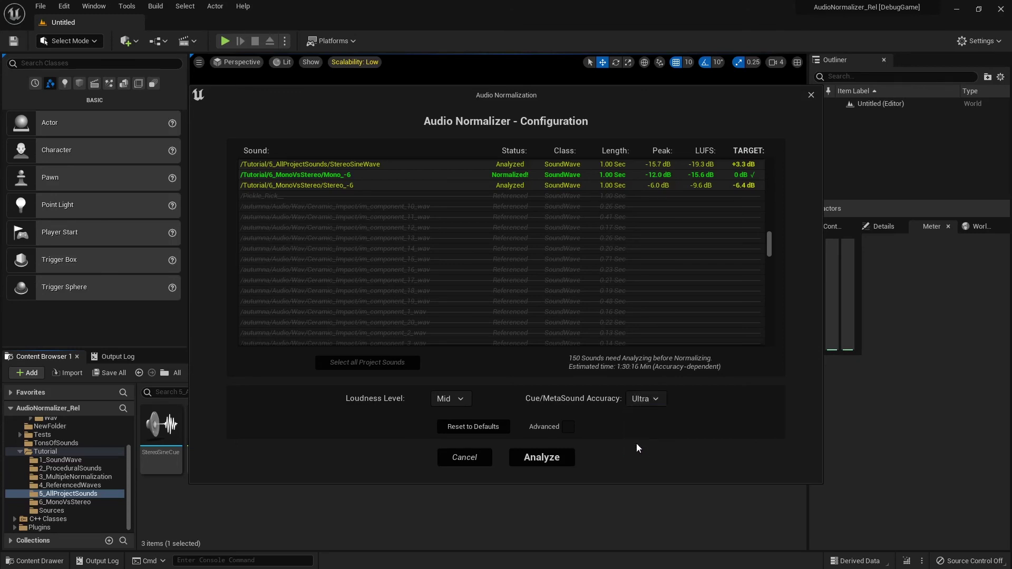
left_click(646, 402)
left_click(646, 413)
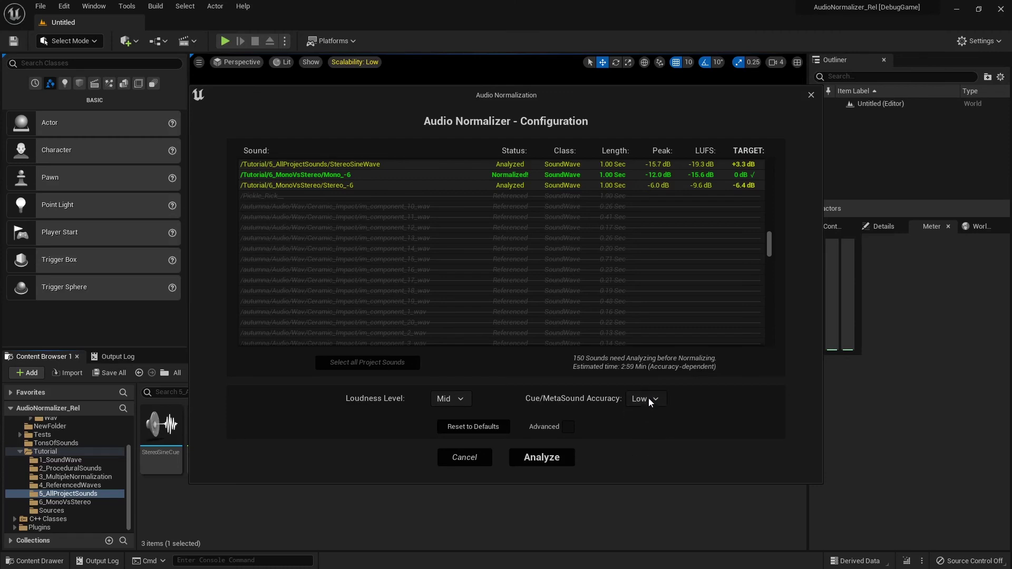
- Set the Cue/MetaSound Accuracy to High and close the normalizer without analyzing the project sounds
left_click(649, 399)
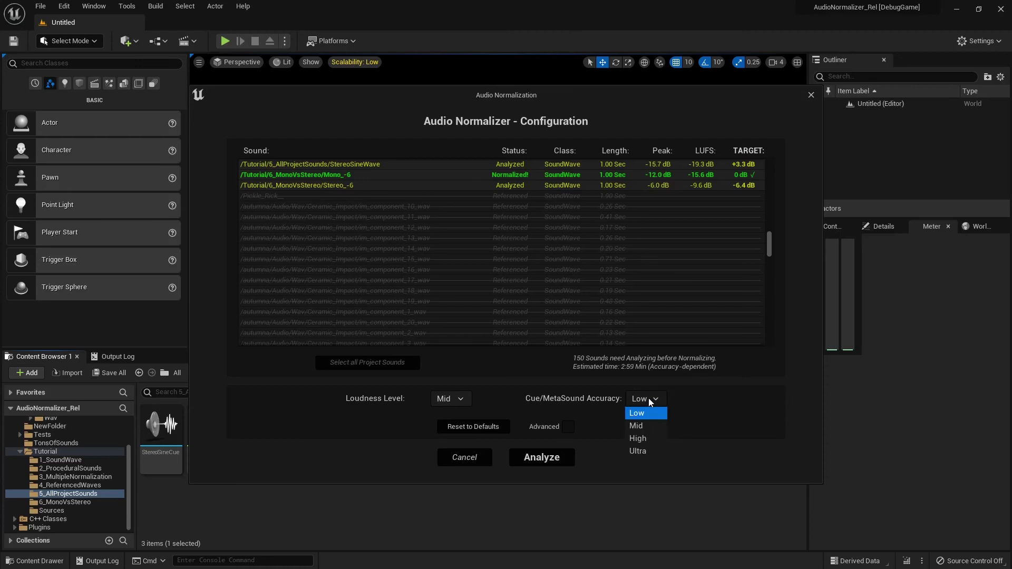
left_click(642, 438)
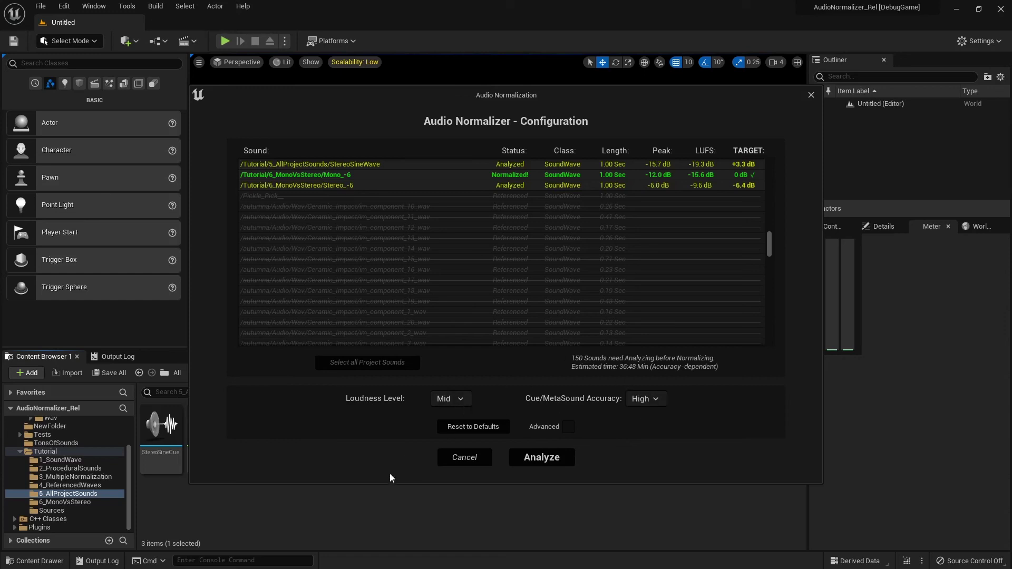
key("Escape")
- Open the 6_MonoVsStereo folder and inspect the asset details of the Mono_-6 and Stereo_-6 sound waves
left_click(63, 501)
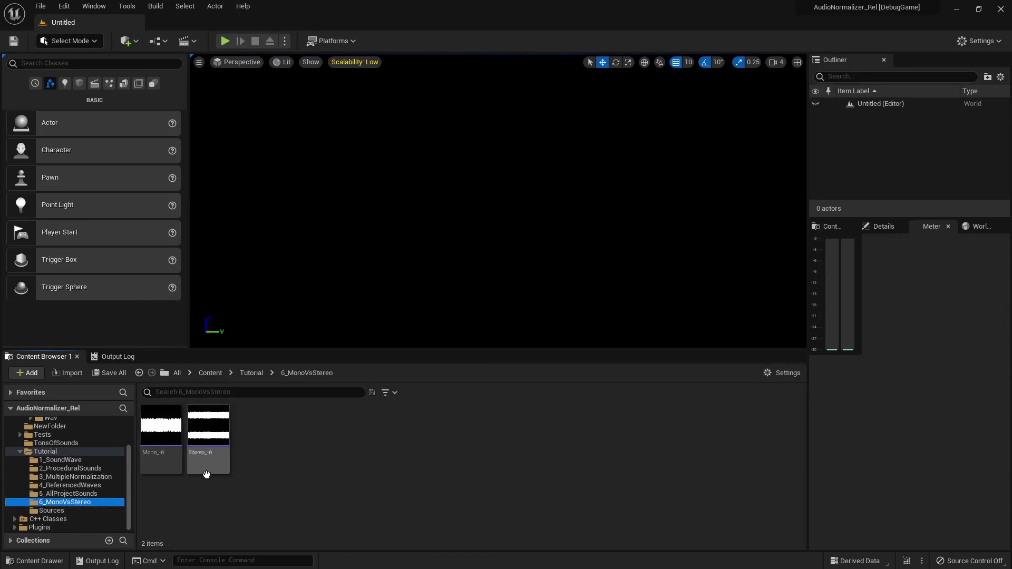
mouse_move(163, 435)
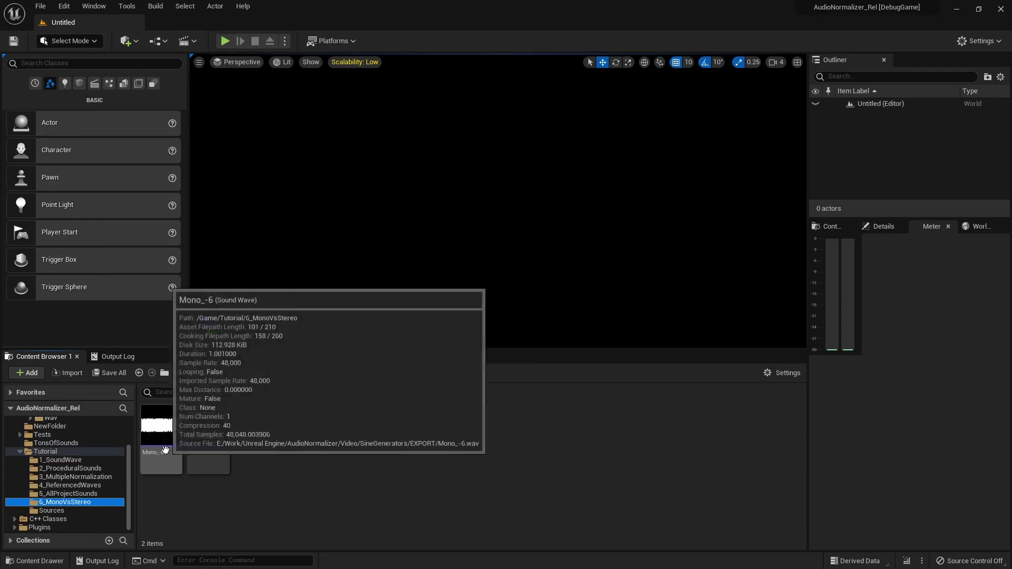
mouse_move(204, 451)
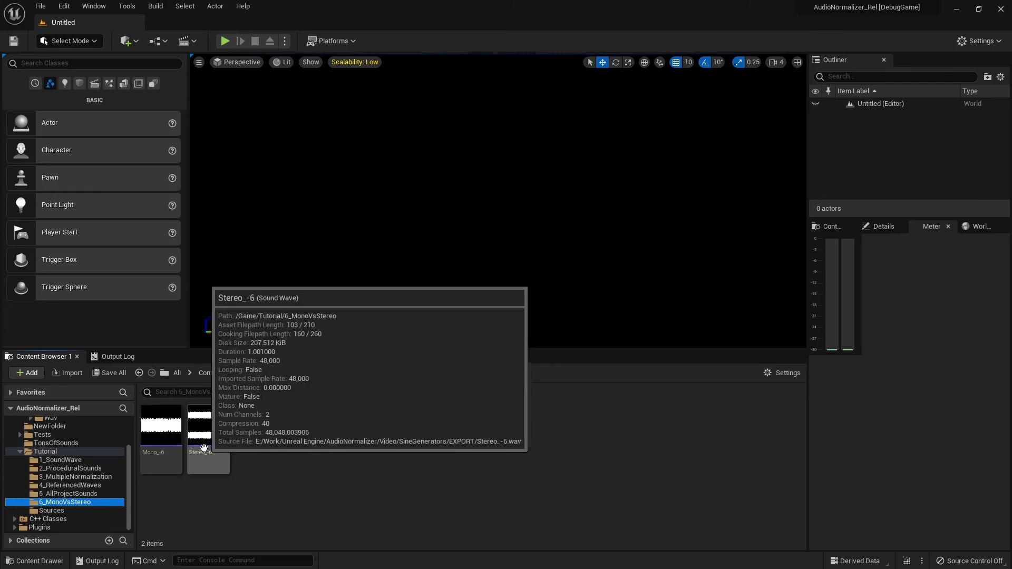
- Play the Mono_-6 and Stereo_-6 sound waves alternately to compare their playback levels on the meter
left_click(161, 429)
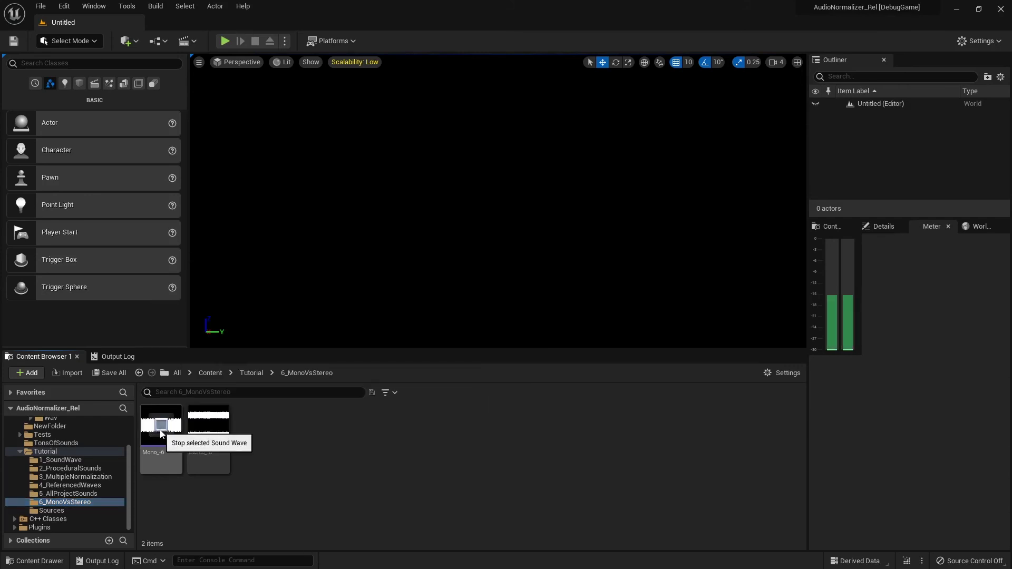
left_click(207, 428)
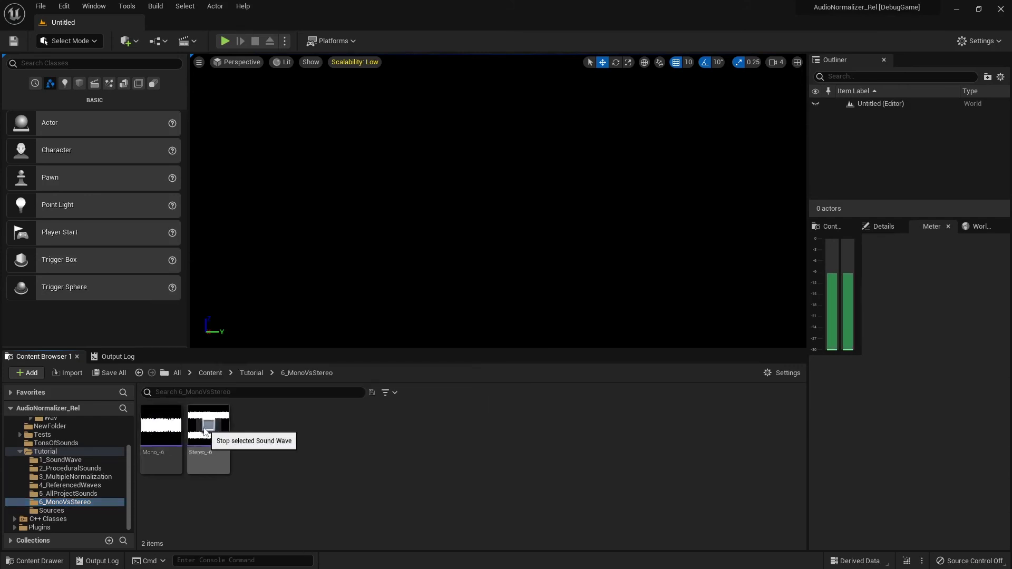
left_click(207, 428)
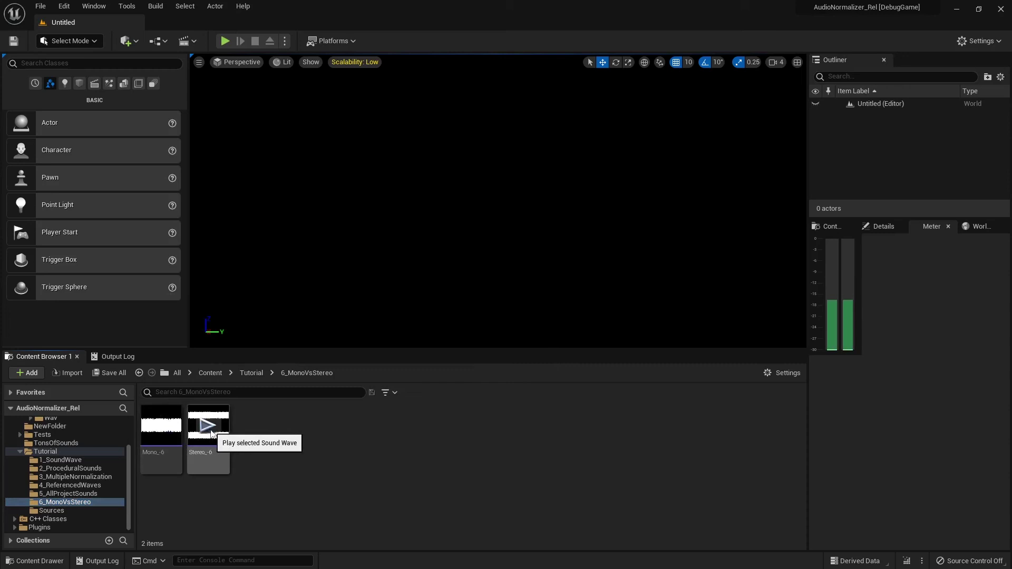
left_click(157, 430)
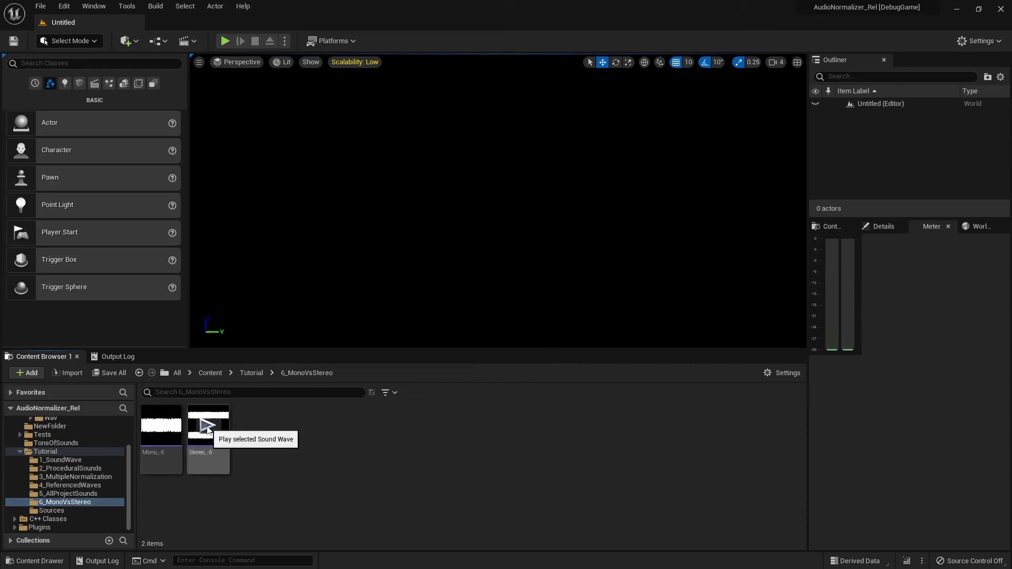
left_click(206, 428)
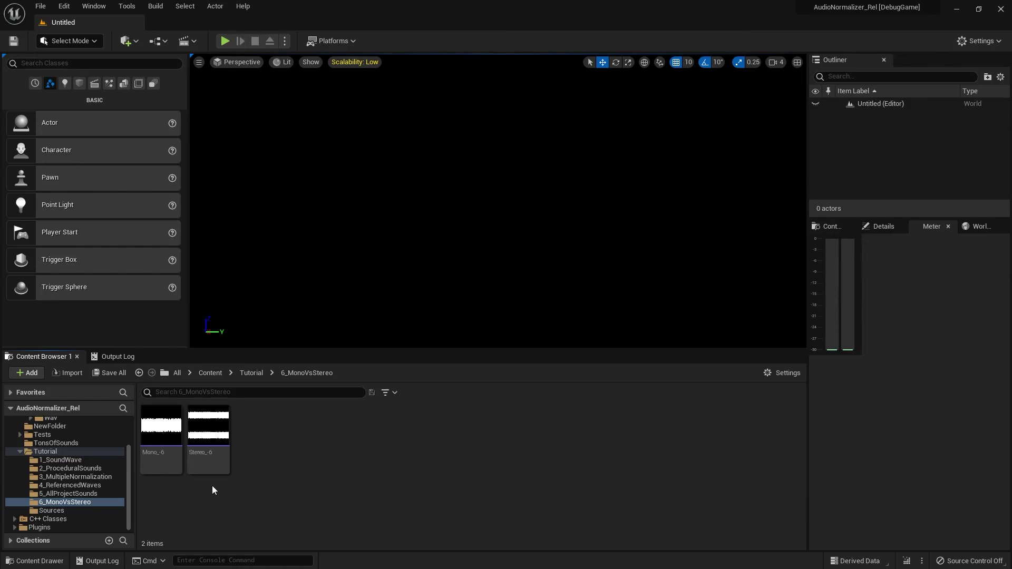
- Analyze Mono_-6 and Stereo_-6 together in the Audio Normalizer and reposition its window to compare their peak and LUFS values
left_click(159, 463)
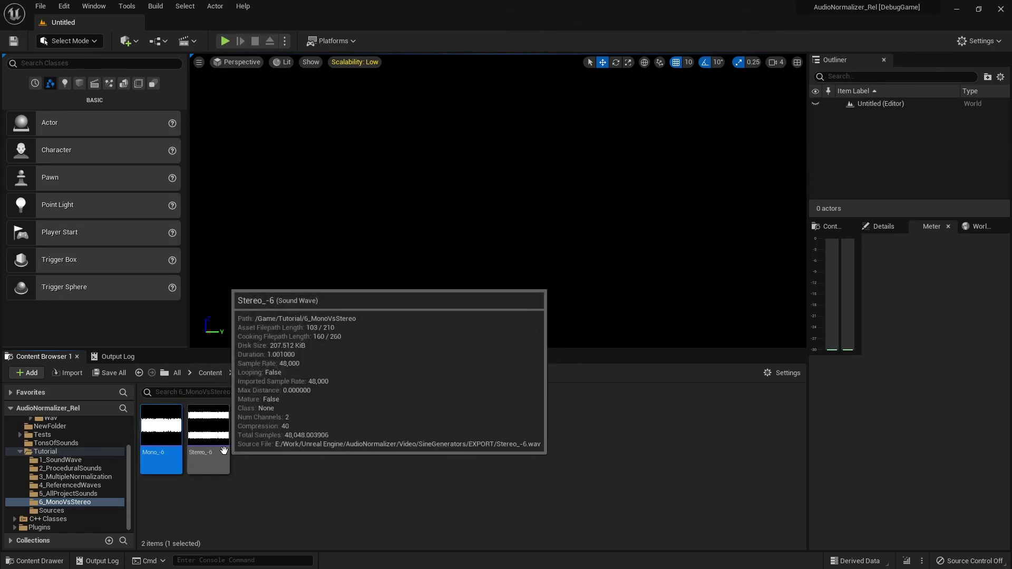
left_click(206, 456, "ctrl")
right_click(207, 456)
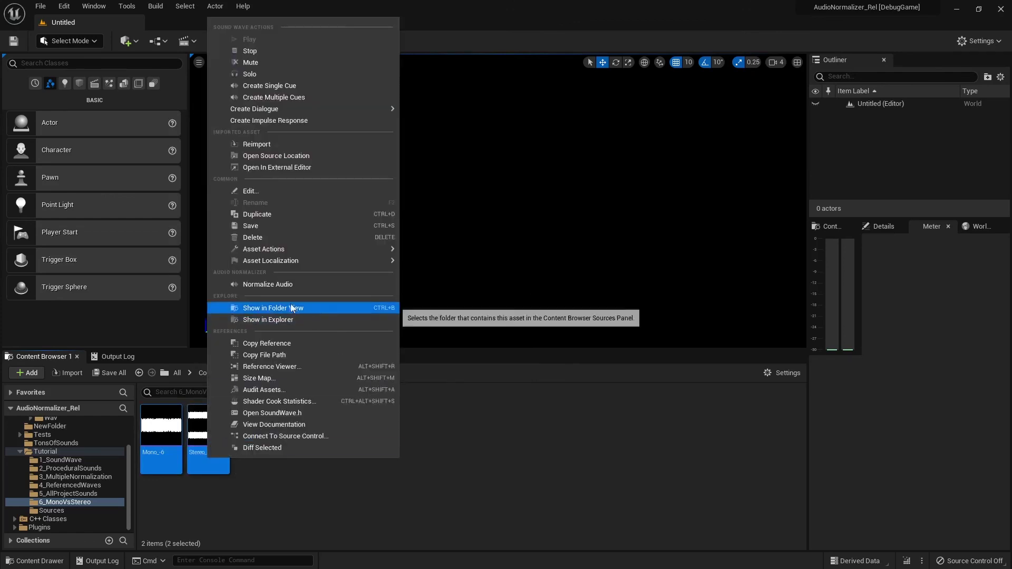
left_click(278, 286)
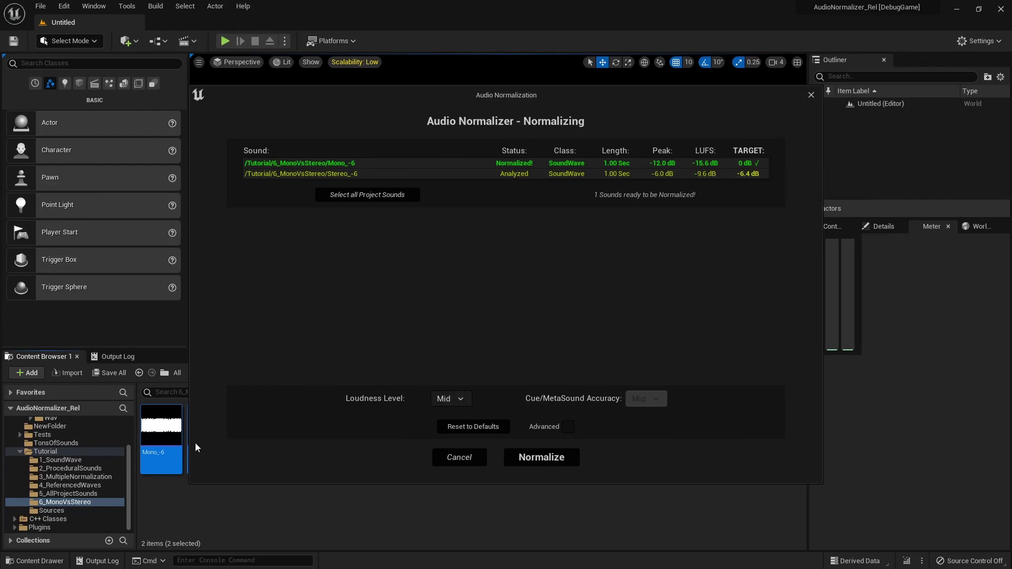
left_click_drag(398, 101, 470, 86)
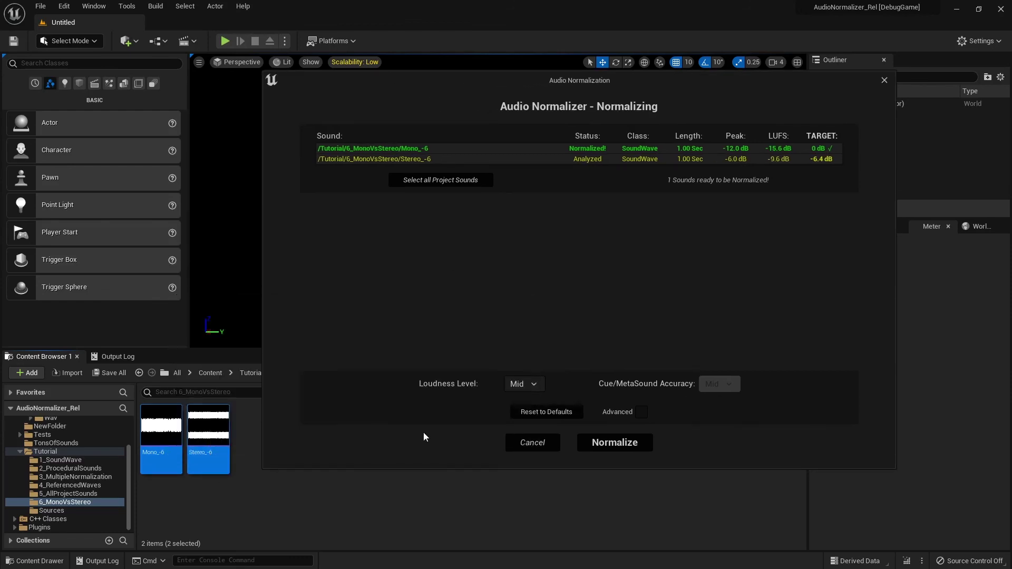
left_click_drag(719, 78, 635, 75)
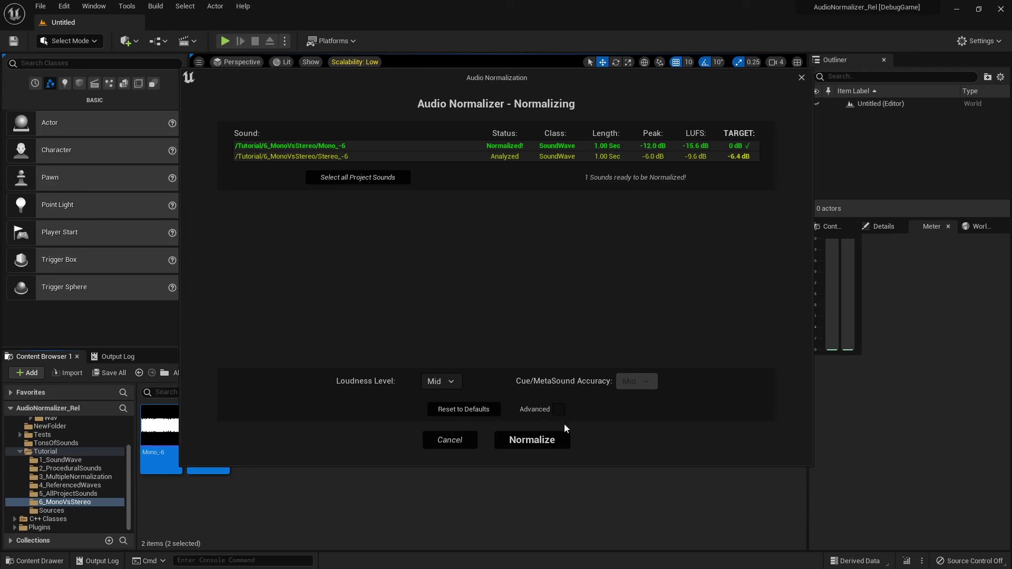
- Normalize the mono and stereo sound waves at the Mid loudness level, close the normalizer and clear the asset selection
left_click(530, 441)
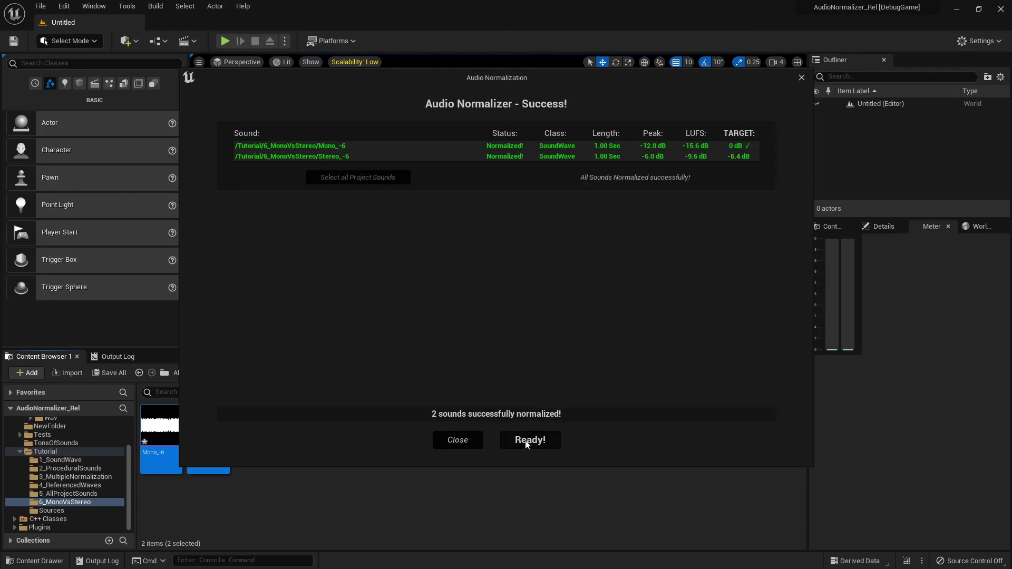
left_click(527, 443)
left_click(245, 498)
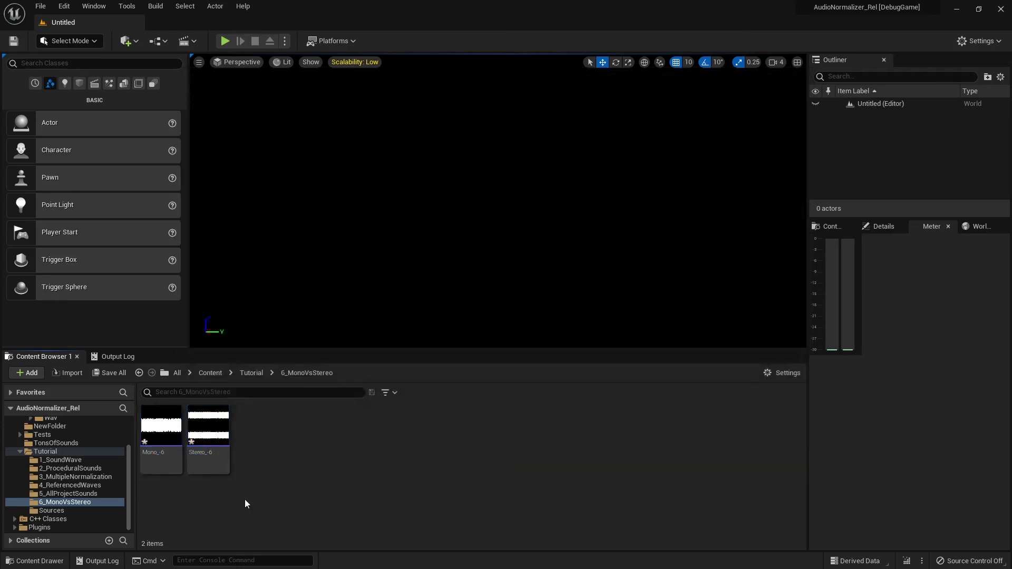
- Replay the normalized Mono_-6 and Stereo_-6 sound waves in turn to compare their levels on the meter
left_click(161, 425)
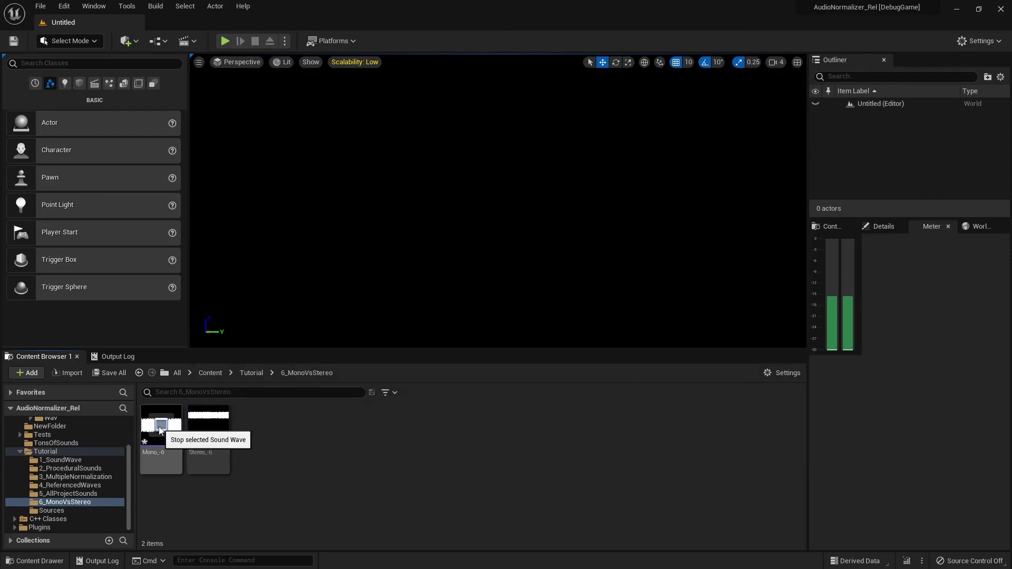
left_click(207, 425)
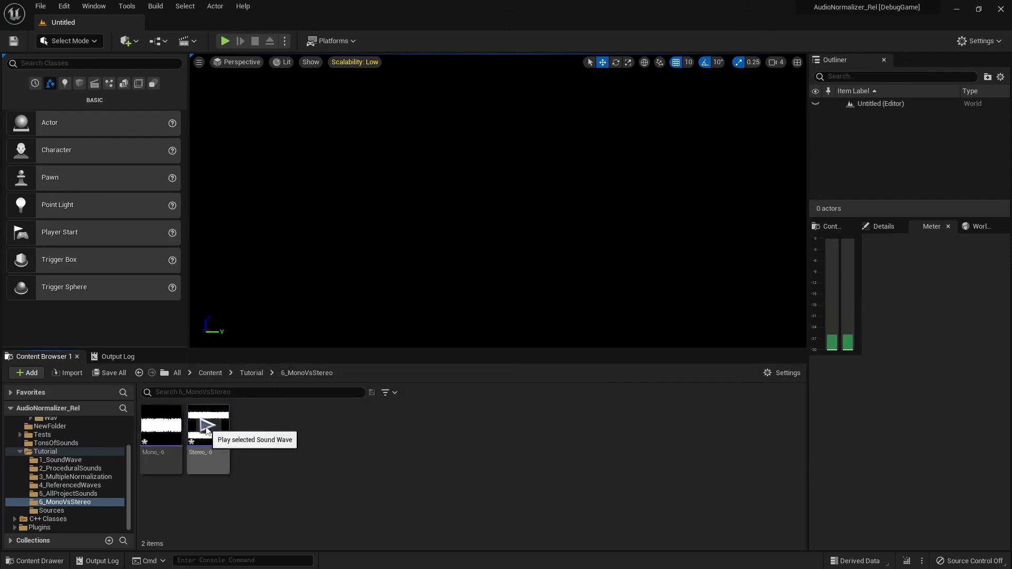
left_click(161, 426)
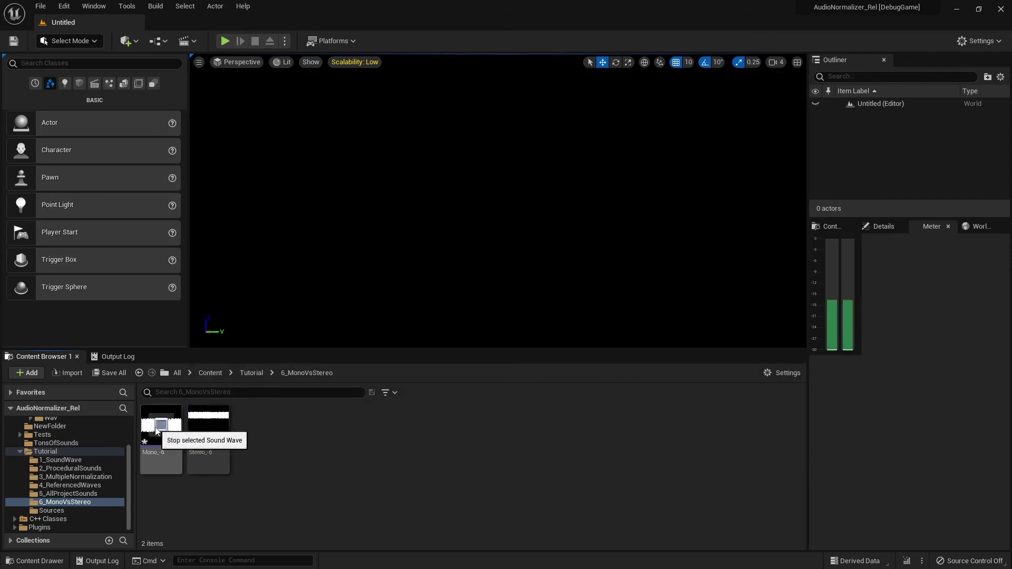